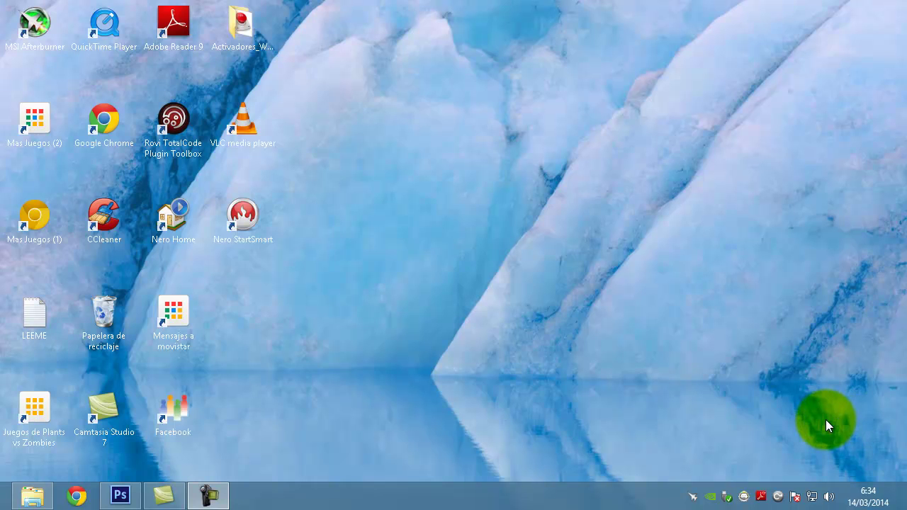
# - Open Documentos > origen in File Explorer and view its ten images as large icons
pyautogui.click(34, 496)
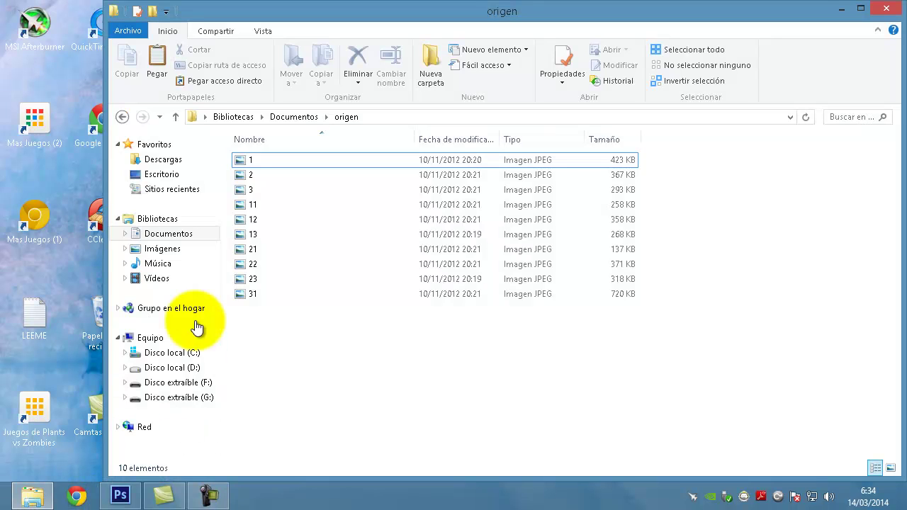
pyautogui.click(183, 239)
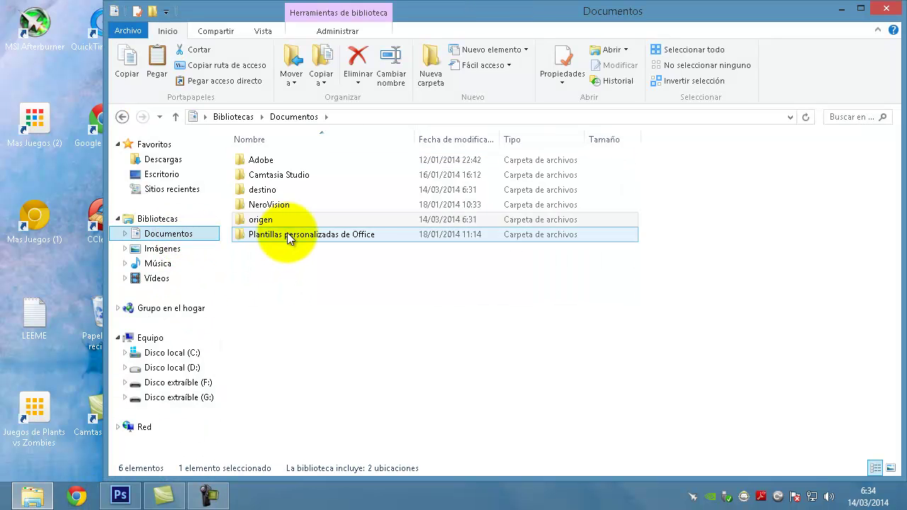
pyautogui.doubleClick(274, 221)
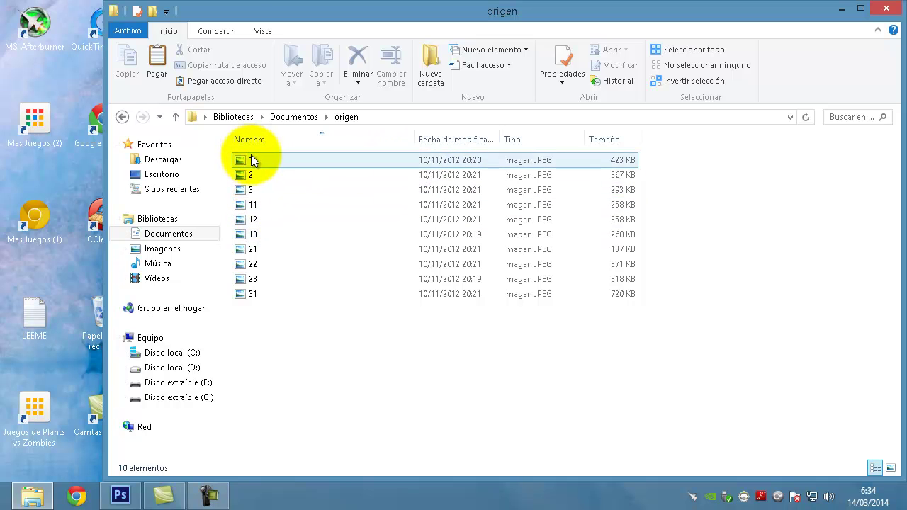
pyautogui.click(258, 31)
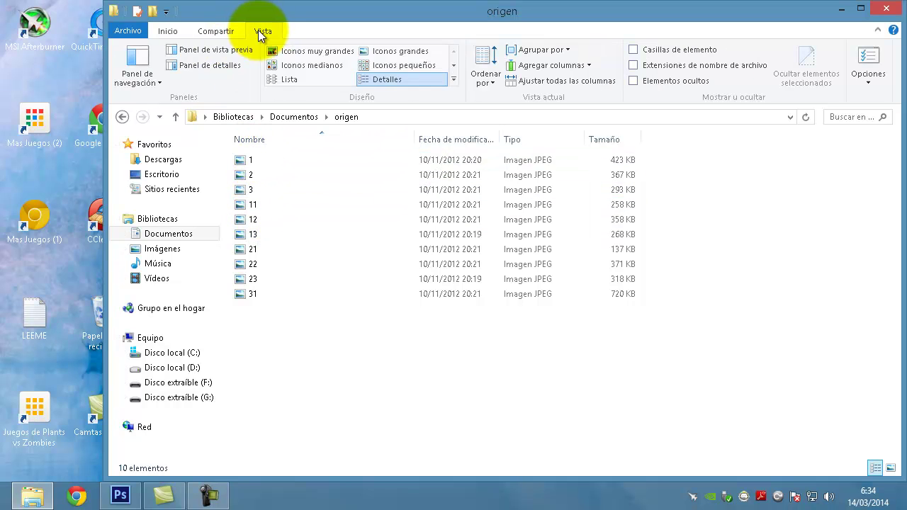
pyautogui.click(389, 53)
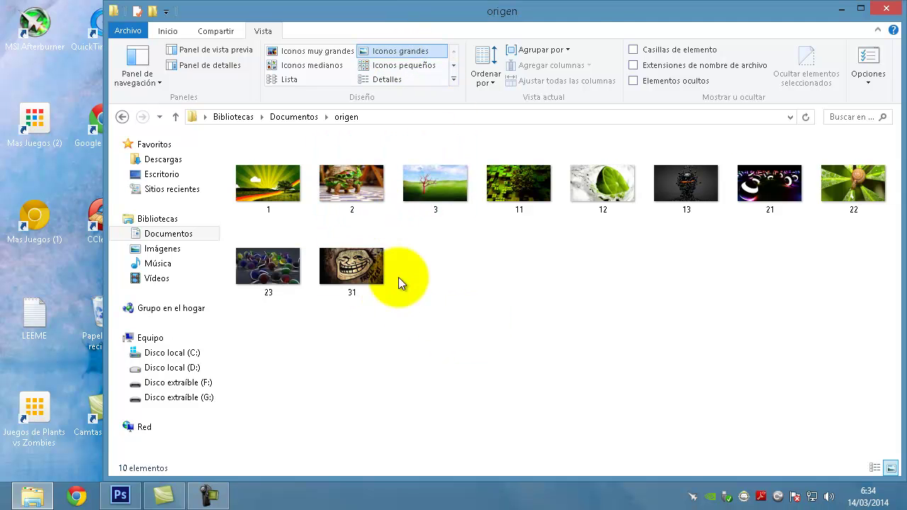
# - Open the Detalles properties of image 1 and scroll to its 1920 x 1080 size
pyautogui.rightClick(275, 183)
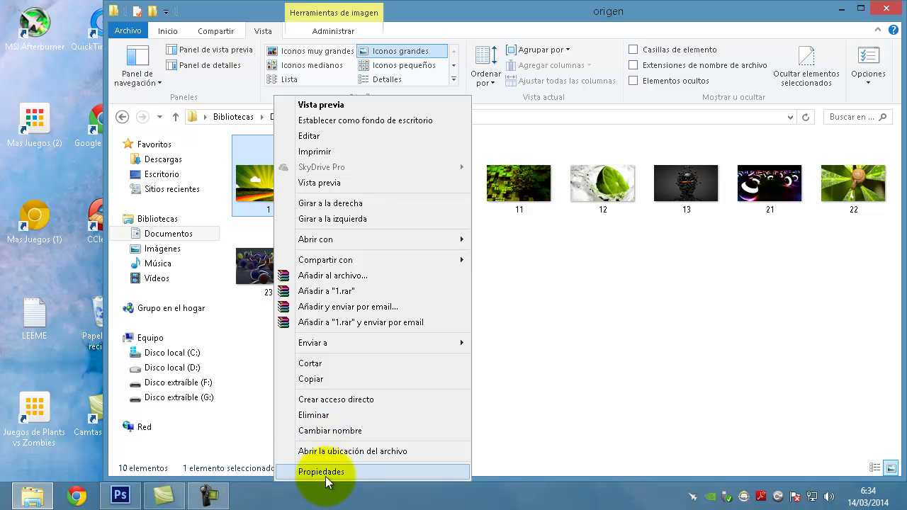
pyautogui.click(326, 471)
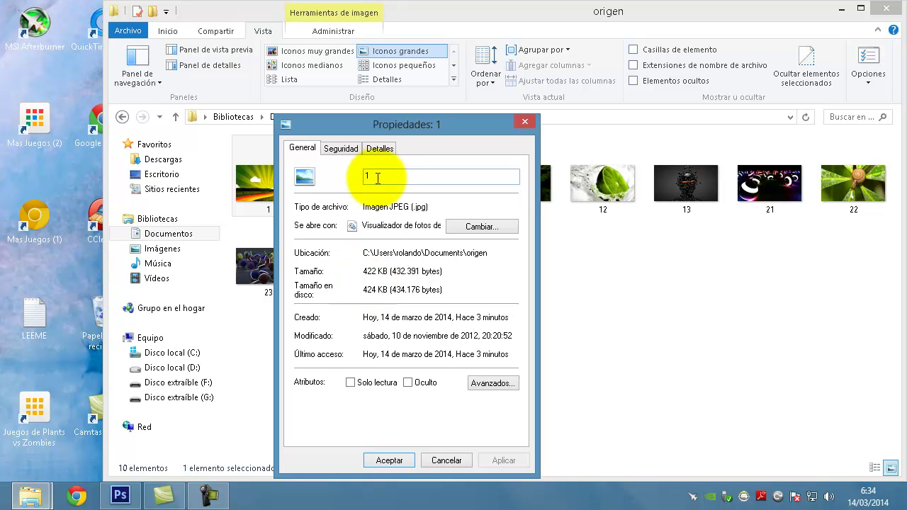
pyautogui.click(380, 148)
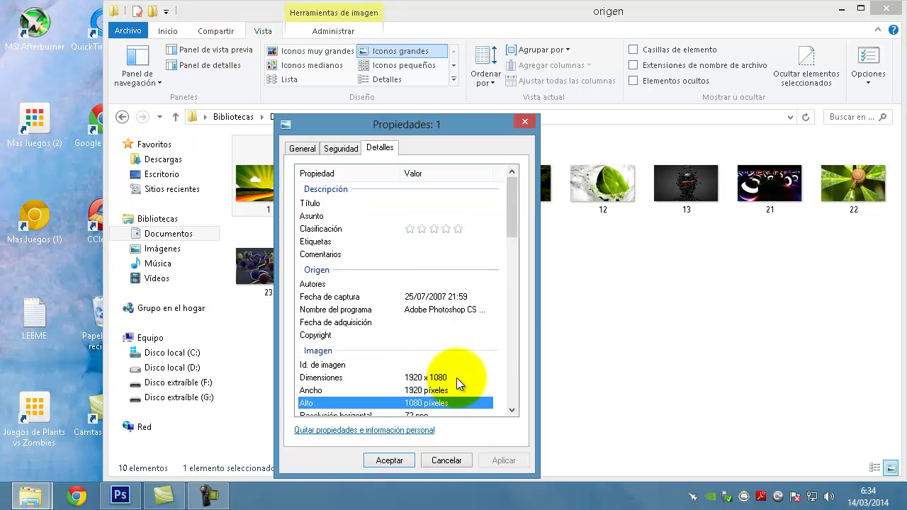
pyautogui.moveTo(516, 211); pyautogui.dragTo(514, 228)
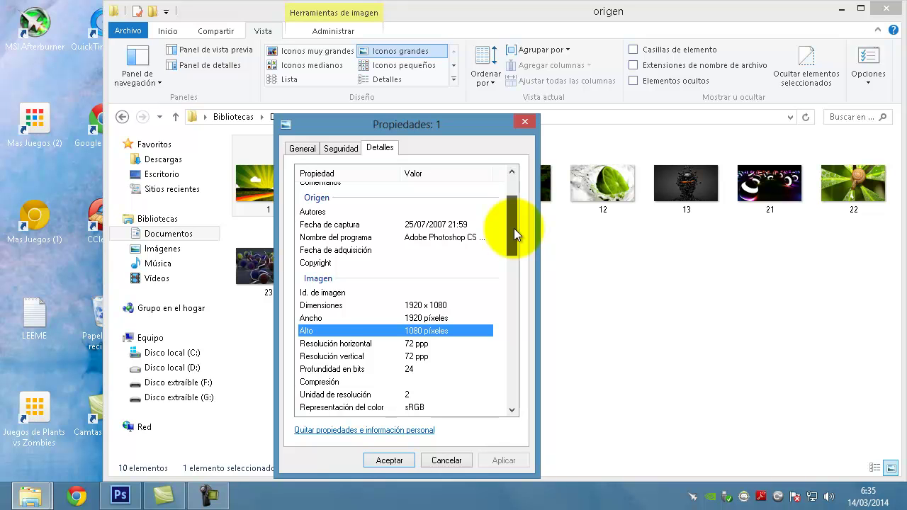
pyautogui.moveTo(513, 229); pyautogui.dragTo(516, 298)
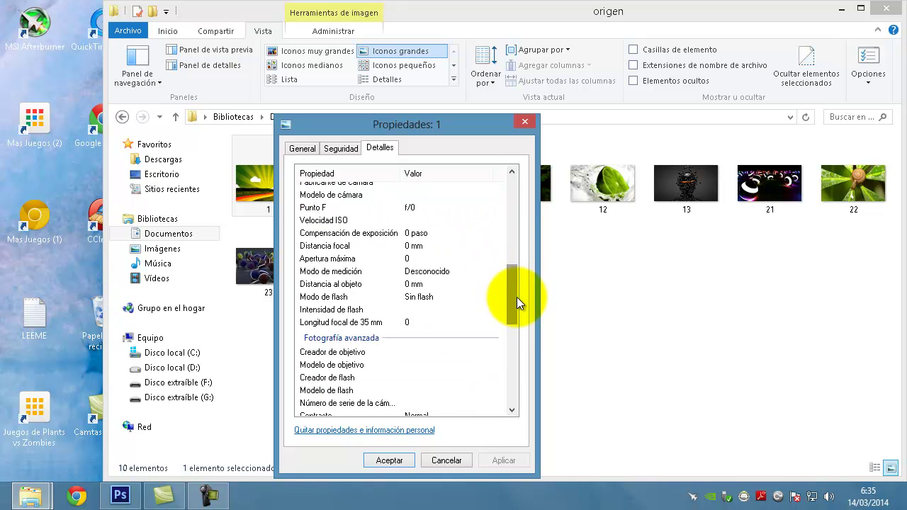
# - Close image 1's properties and switch to the empty Photoshop workspace
pyautogui.click(524, 122)
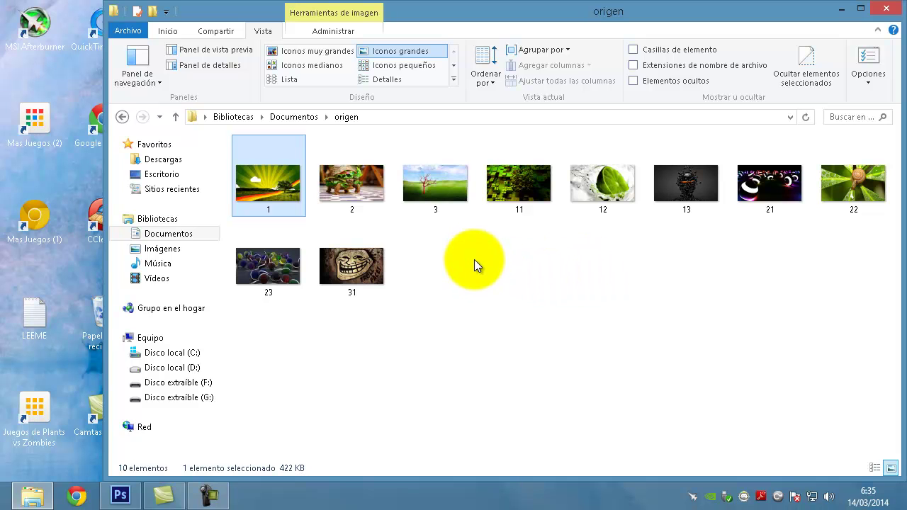
pyautogui.moveTo(444, 267); pyautogui.dragTo(446, 223)
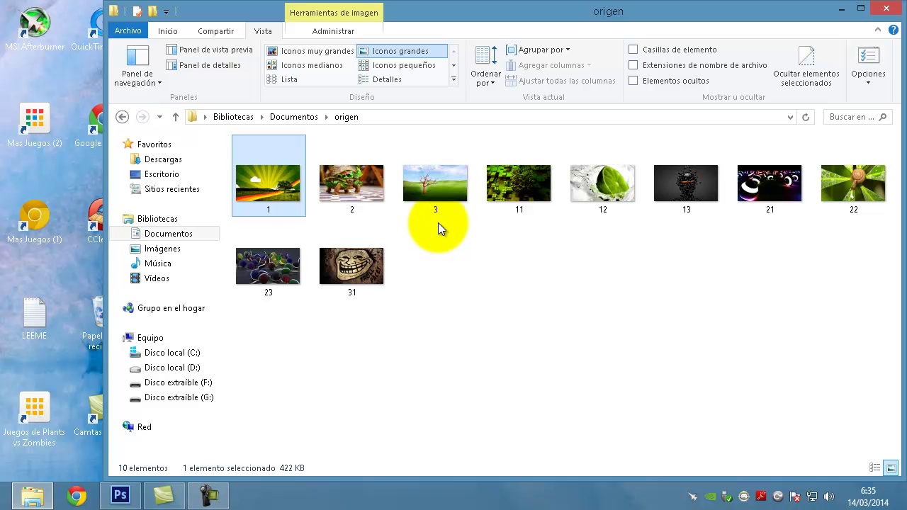
pyautogui.click(119, 496)
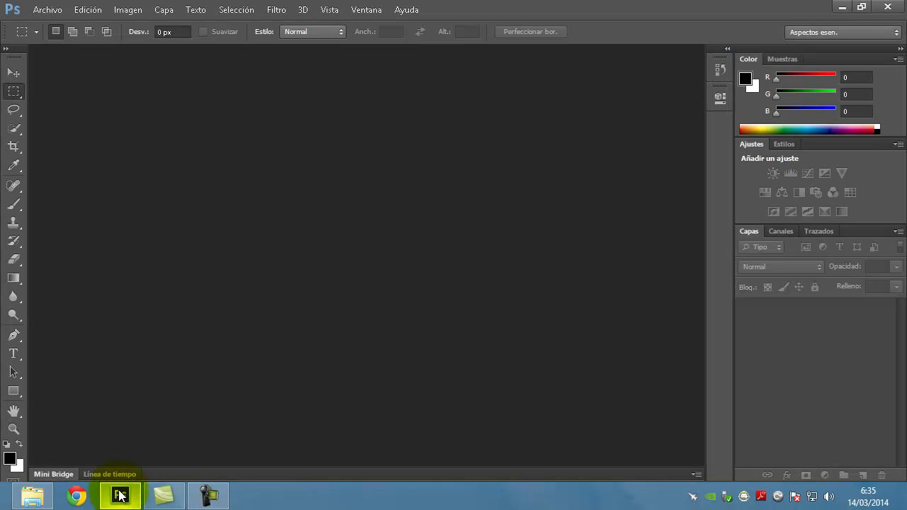
# - Open 1.jpg from the origen folder, keeping its embedded sRGB colour profile
pyautogui.click(44, 10)
pyautogui.click(54, 39)
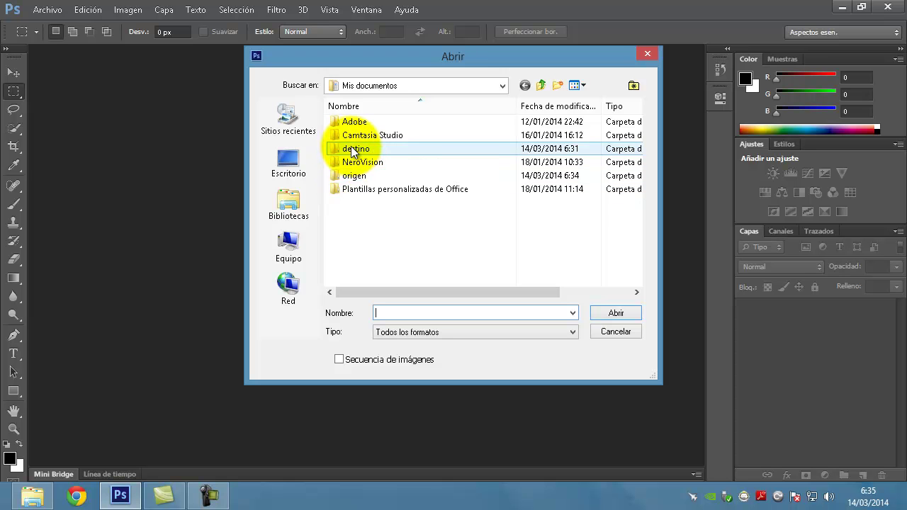
pyautogui.moveTo(354, 176)
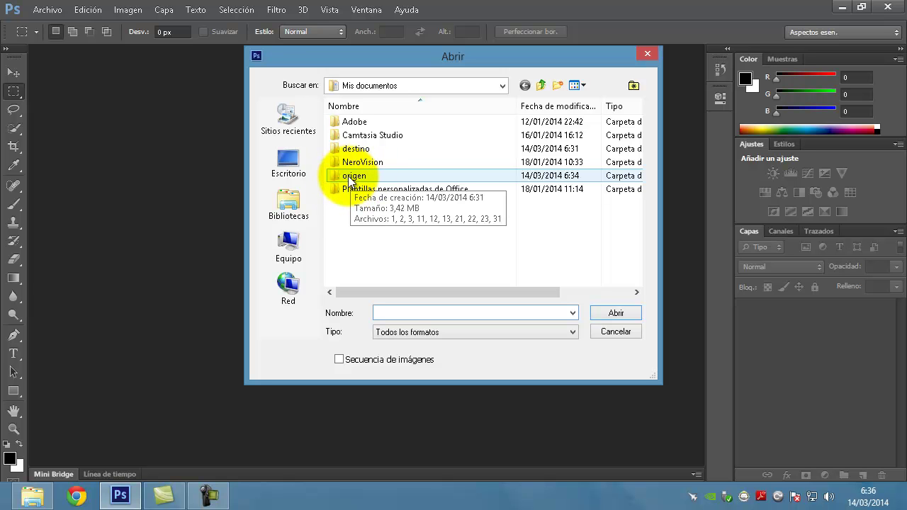
pyautogui.doubleClick(351, 177)
pyautogui.click(355, 167)
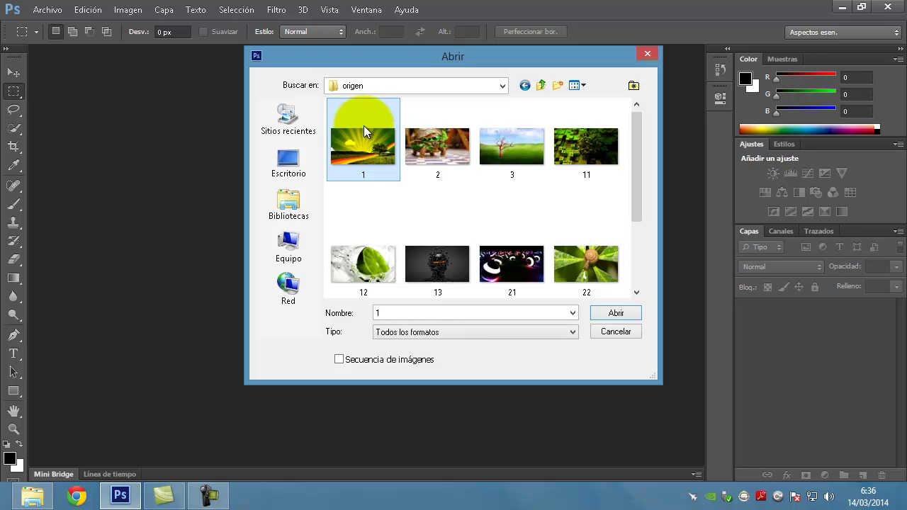
pyautogui.click(582, 272)
pyautogui.click(613, 311)
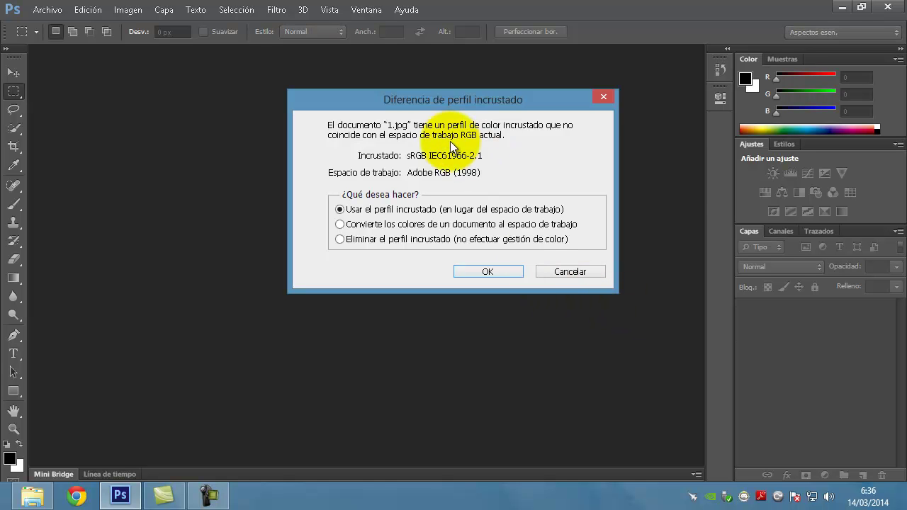
pyautogui.click(486, 271)
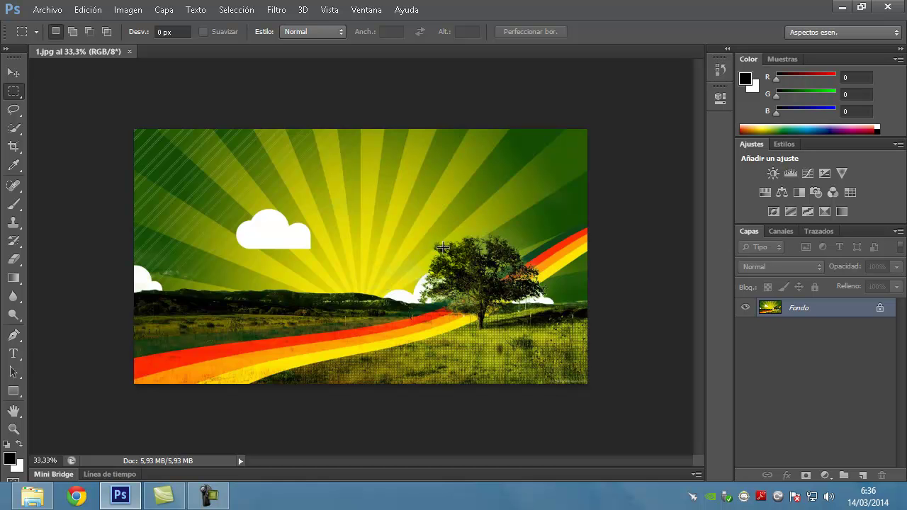
# - Undo the accidental brush stroke on the cloud and show the Acciones panel
pyautogui.moveTo(259, 225); pyautogui.dragTo(241, 206)
pyautogui.hotkey('ctrl', 'z')
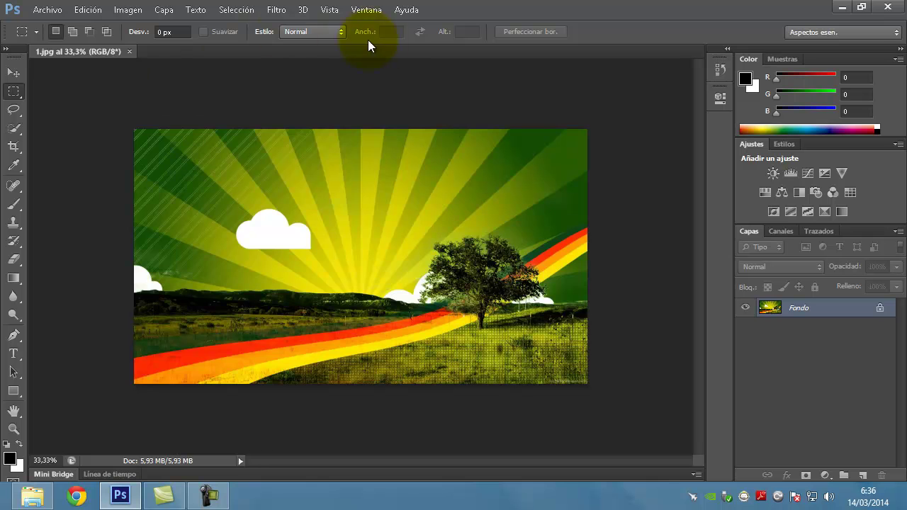
pyautogui.click(319, 233)
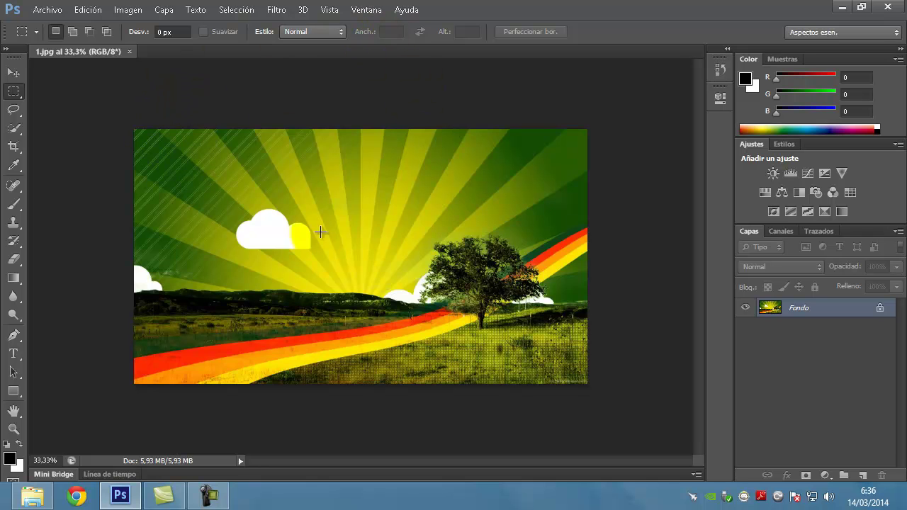
pyautogui.moveTo(422, 280); pyautogui.dragTo(392, 271)
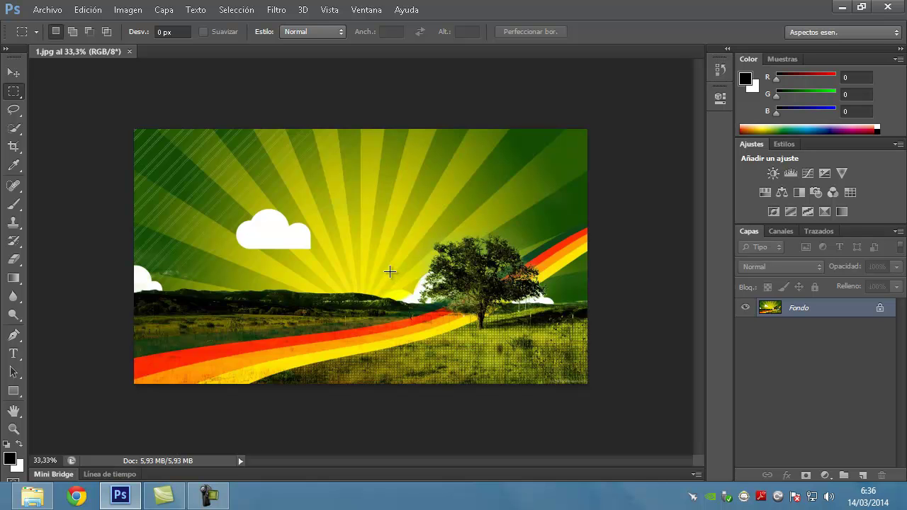
pyautogui.click(366, 10)
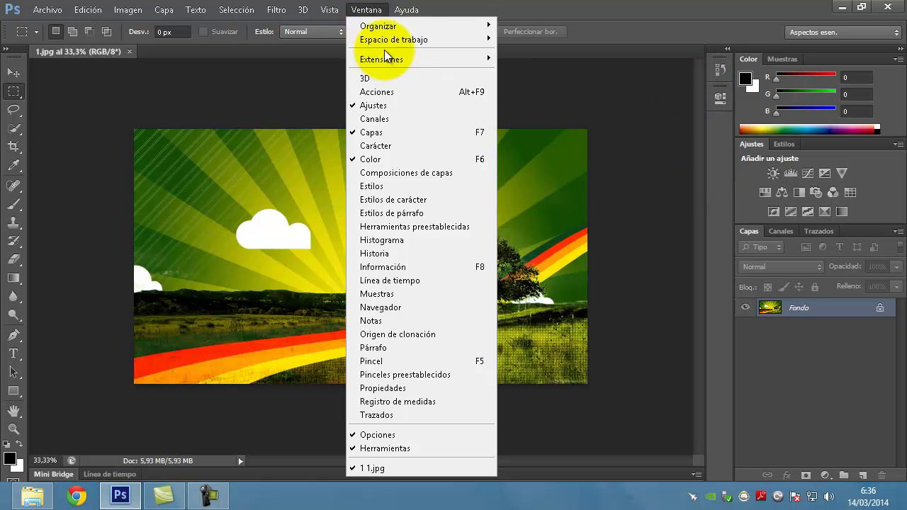
pyautogui.click(375, 92)
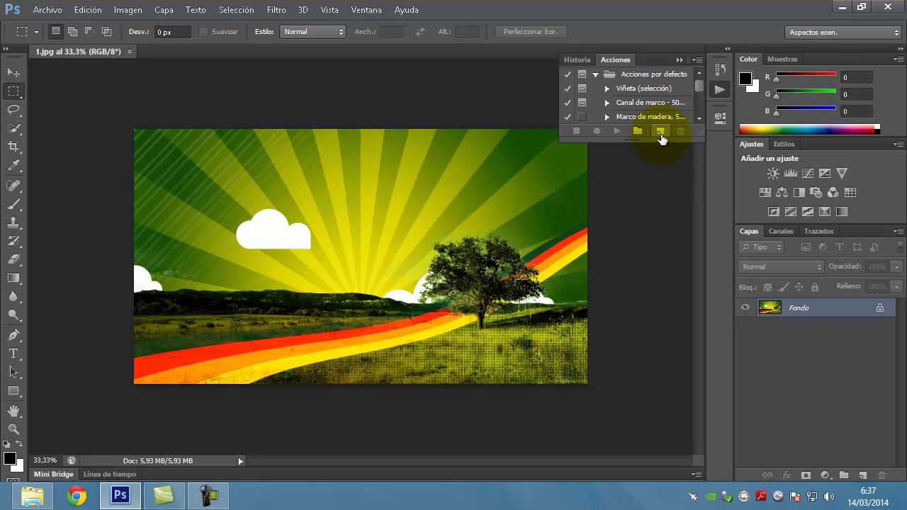
# - Add an action named redimensionar1 to Acciones por defecto and begin recording
pyautogui.click(660, 132)
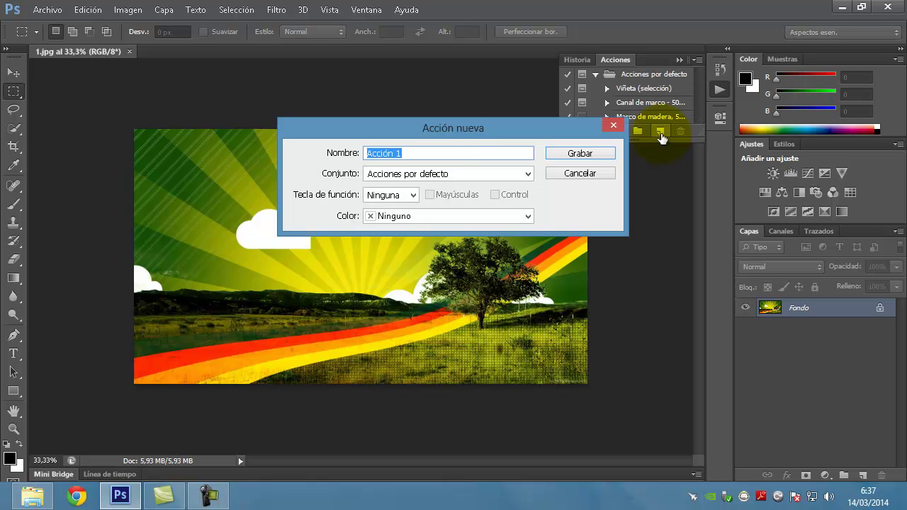
pyautogui.write('redimensionar1')
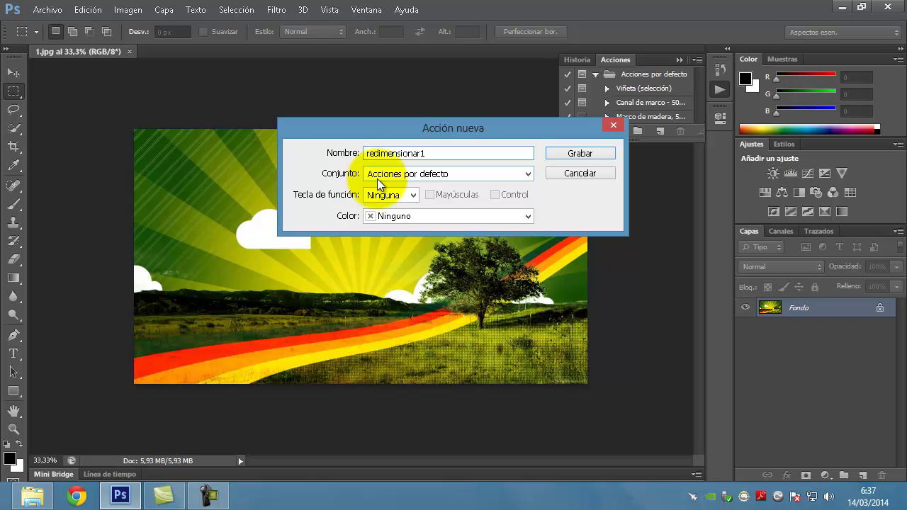
pyautogui.click(578, 153)
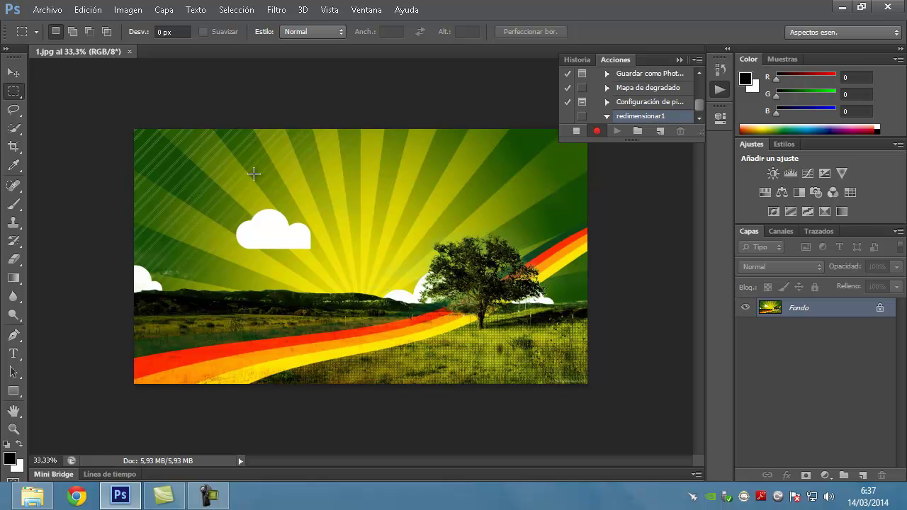
# - In Tamaño de imagen, set 25 percent width and height (480 x 270) with Bicúbica más enfocada
pyautogui.click(126, 15)
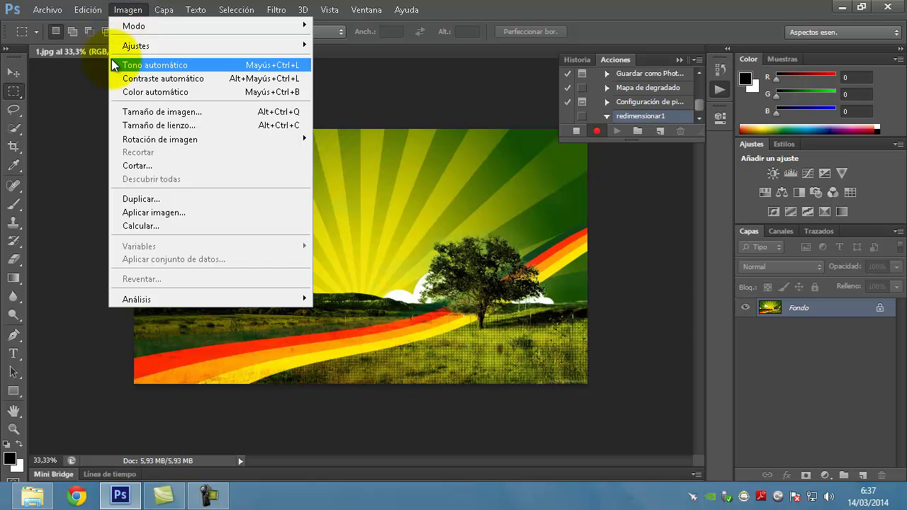
pyautogui.click(156, 112)
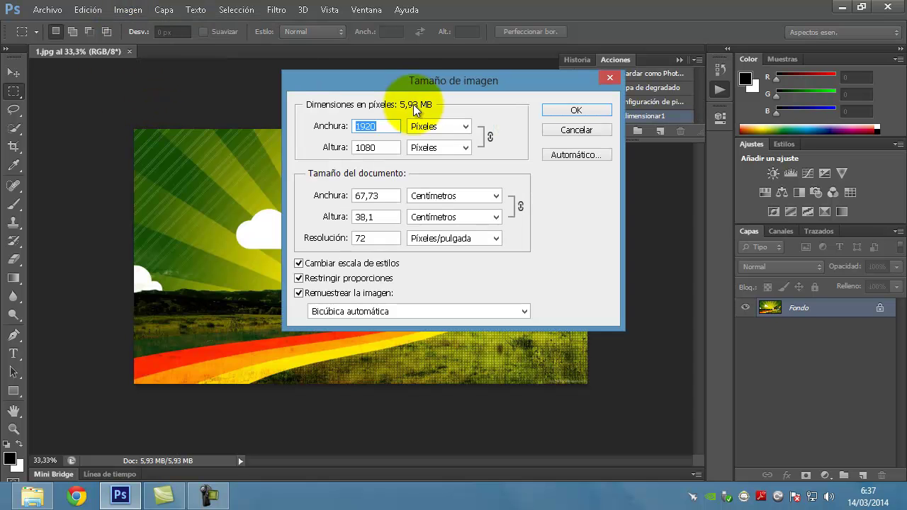
pyautogui.moveTo(386, 84)
pyautogui.mouseDown()
pyautogui.moveTo(330, 119)
pyautogui.moveTo(343, 126)
pyautogui.mouseUp()
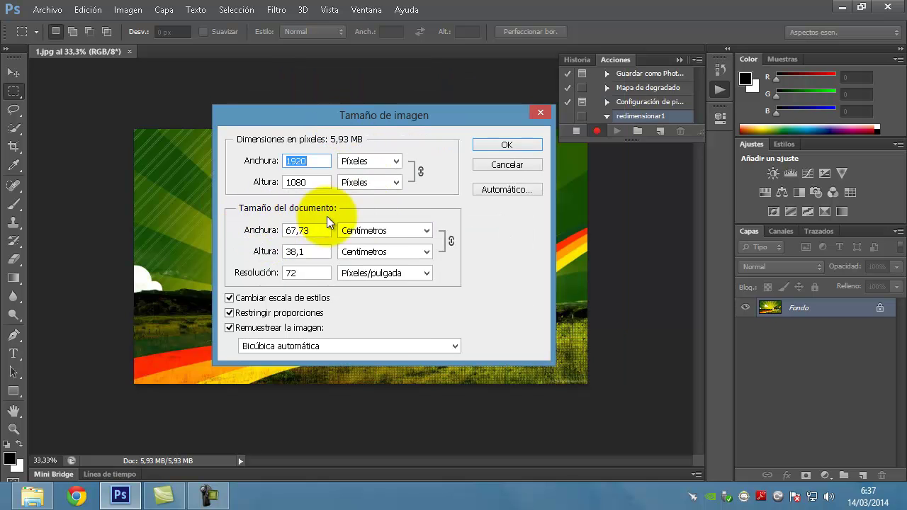
pyautogui.click(416, 231)
pyautogui.click(392, 244)
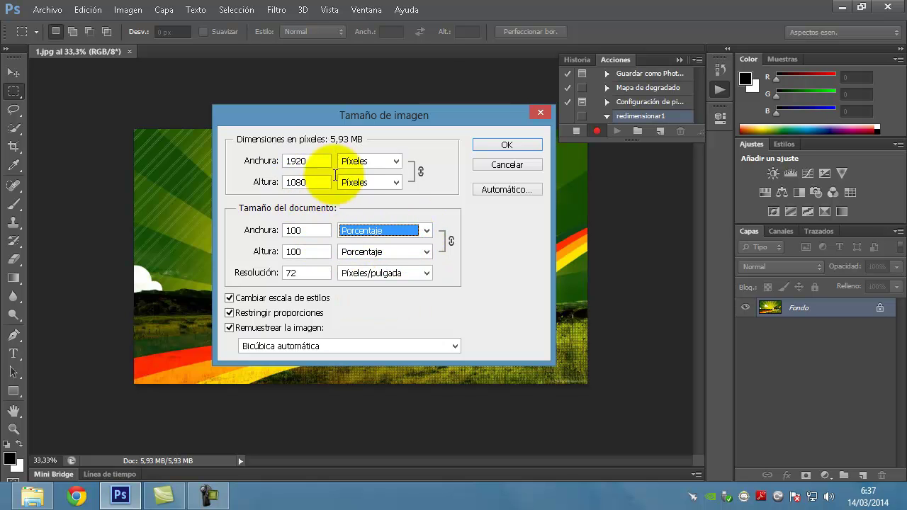
pyautogui.doubleClick(317, 183)
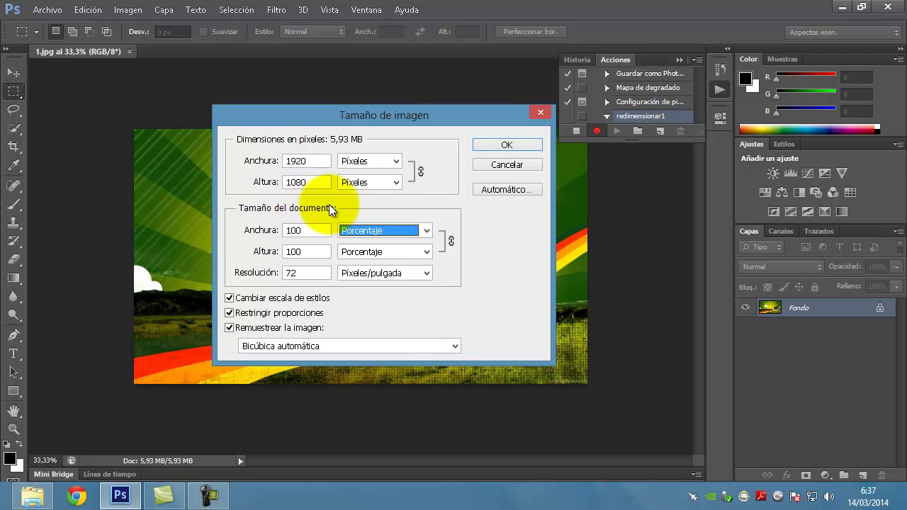
pyautogui.click(304, 228)
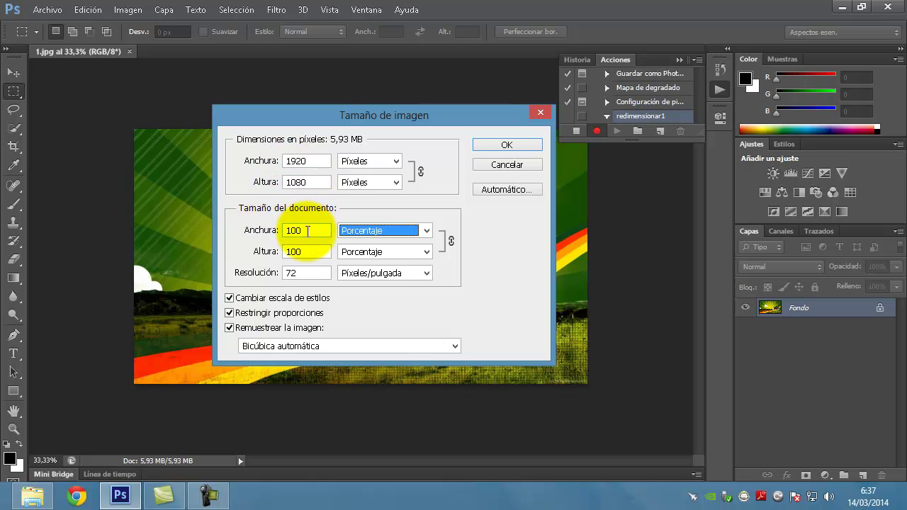
pyautogui.doubleClick(291, 230)
pyautogui.write('2')
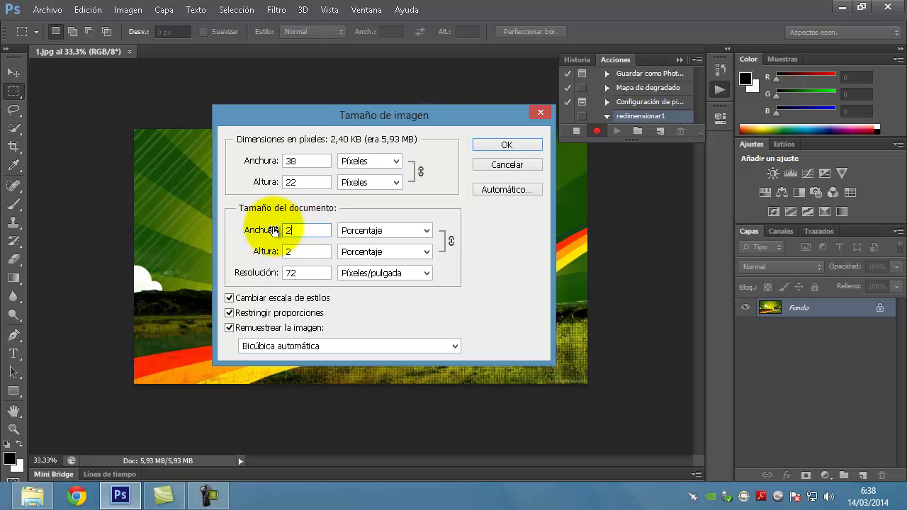
pyautogui.write('5')
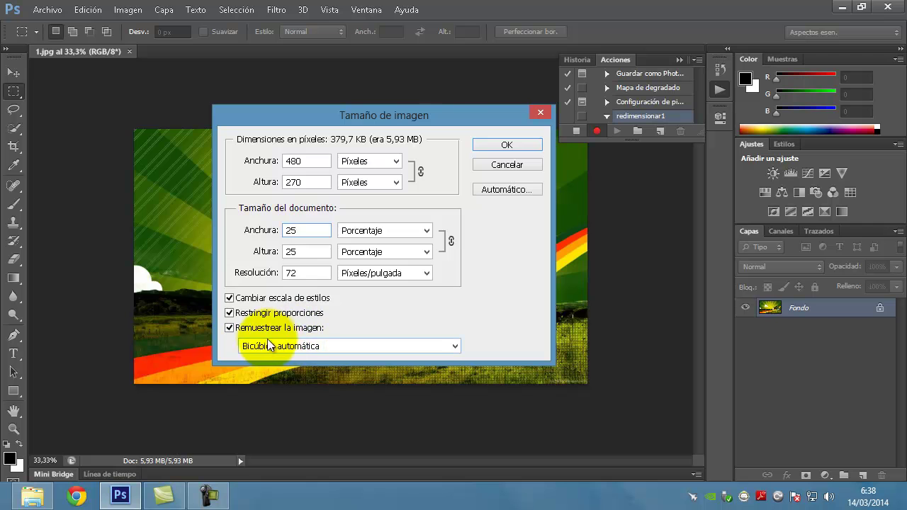
pyautogui.click(331, 345)
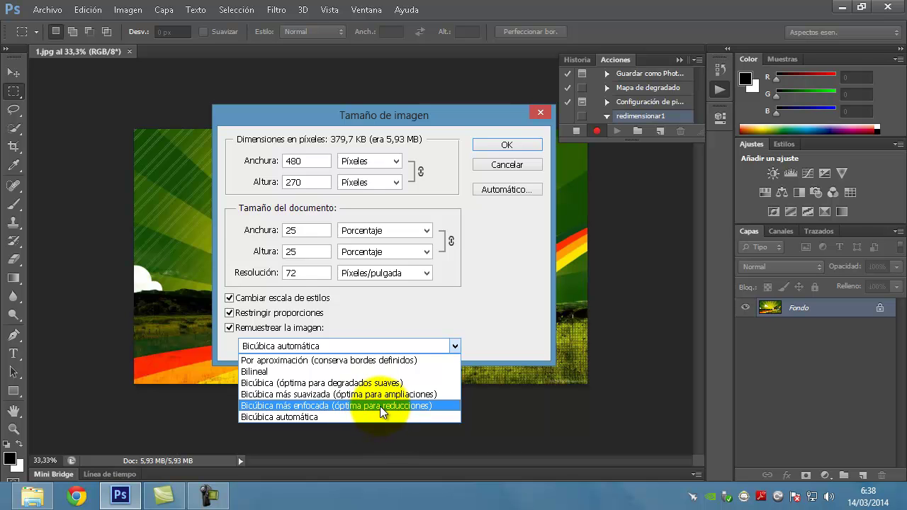
pyautogui.click(402, 405)
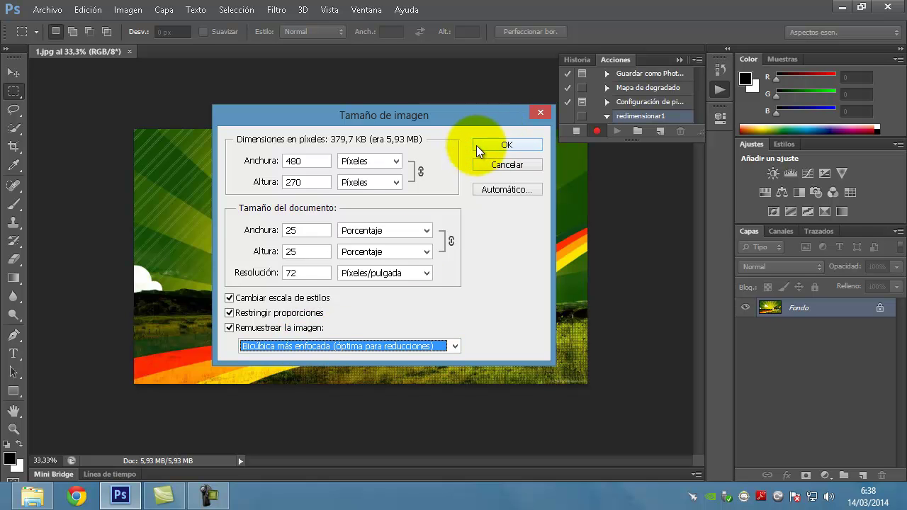
# - Apply the 25% resize to 480 x 270 and stop recording redimensionar1
pyautogui.click(497, 145)
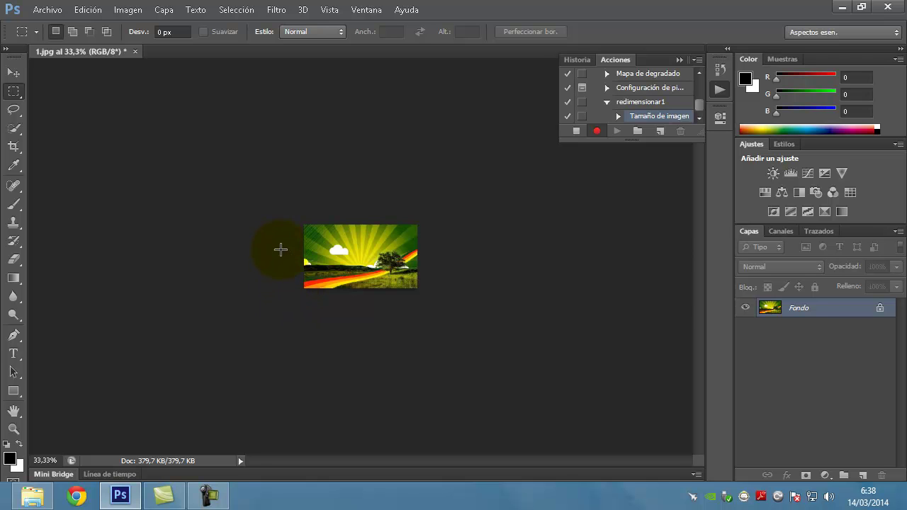
pyautogui.click(576, 132)
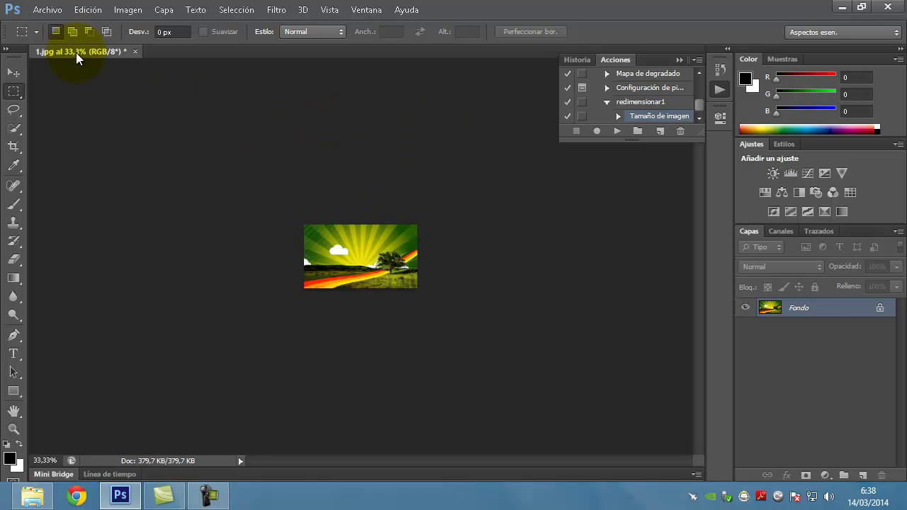
pyautogui.click(50, 10)
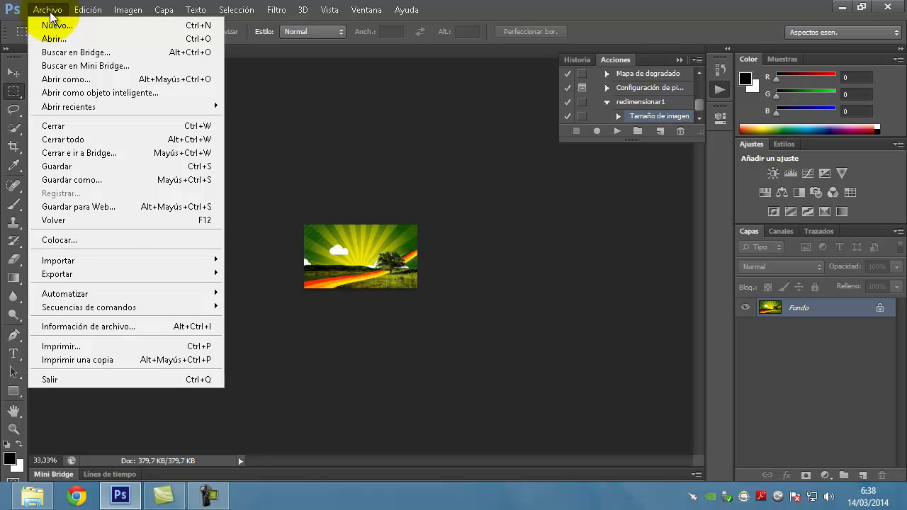
pyautogui.moveTo(64, 294)
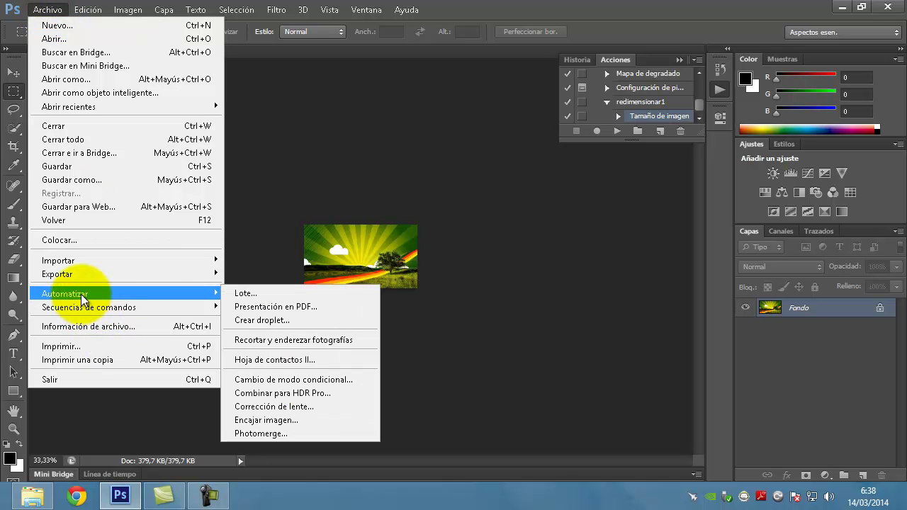
# - Open the Lote dialog with redimensionar1 from Acciones por defecto as the action
pyautogui.click(266, 292)
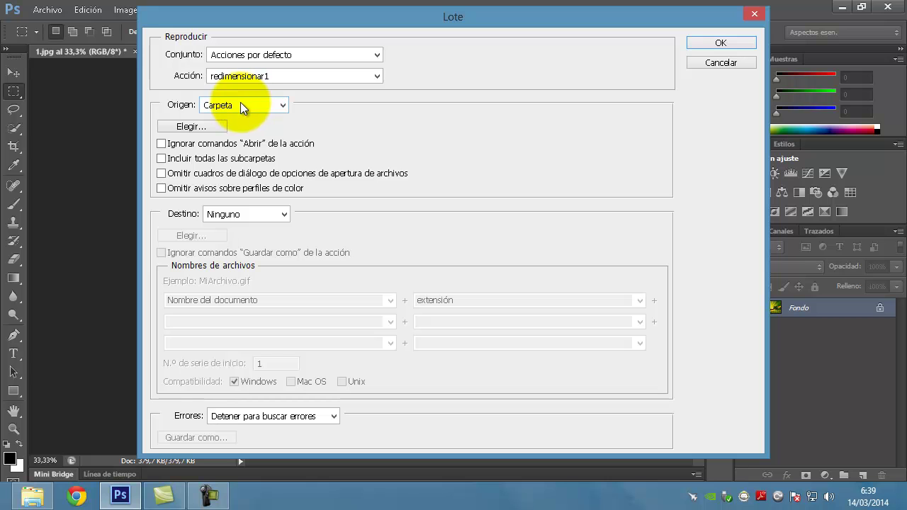
# - Set the batch source to Carpeta, choosing the origen folder under Documentos
pyautogui.click(272, 106)
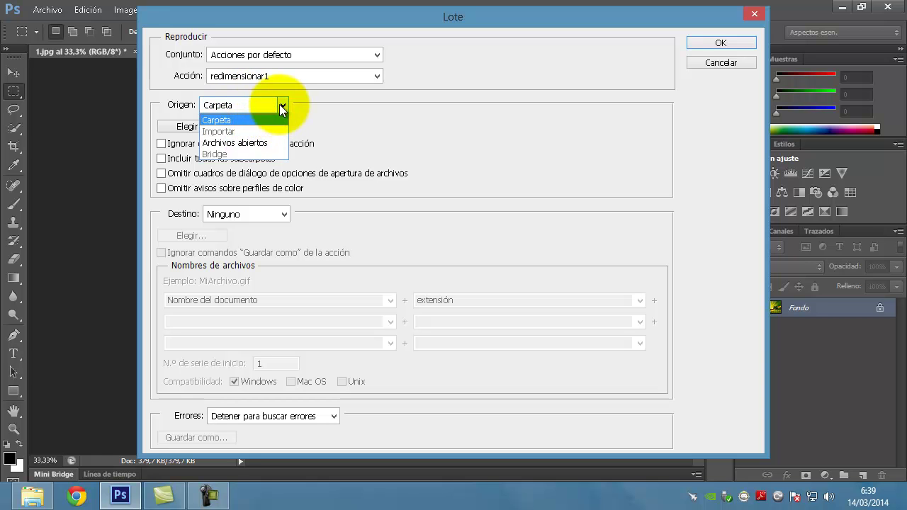
pyautogui.click(282, 105)
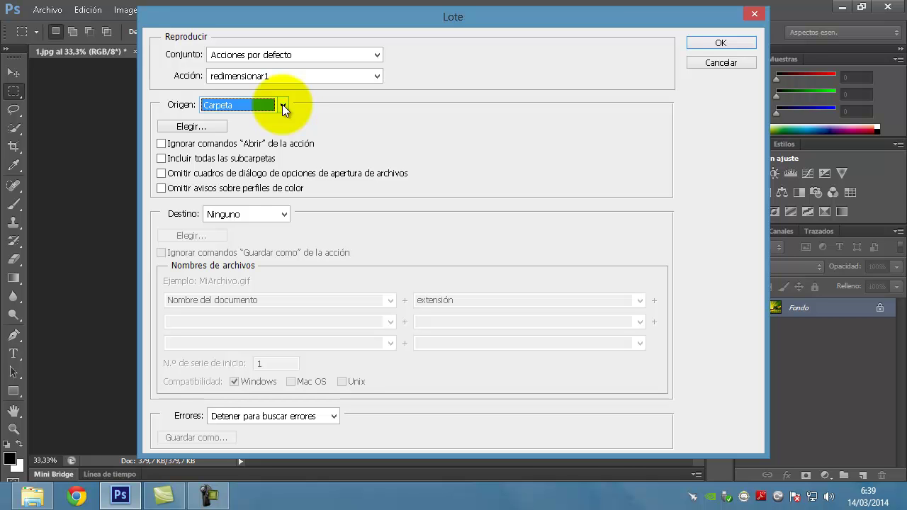
pyautogui.click(200, 128)
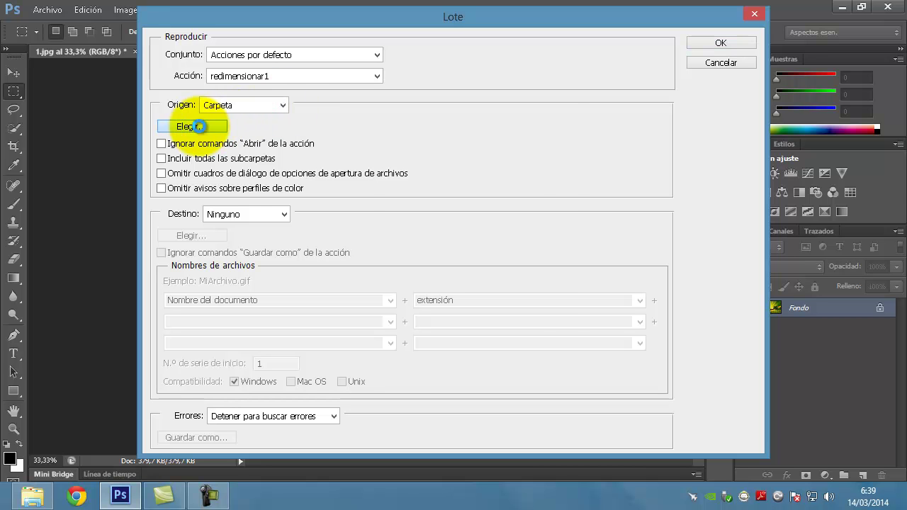
pyautogui.click(360, 193)
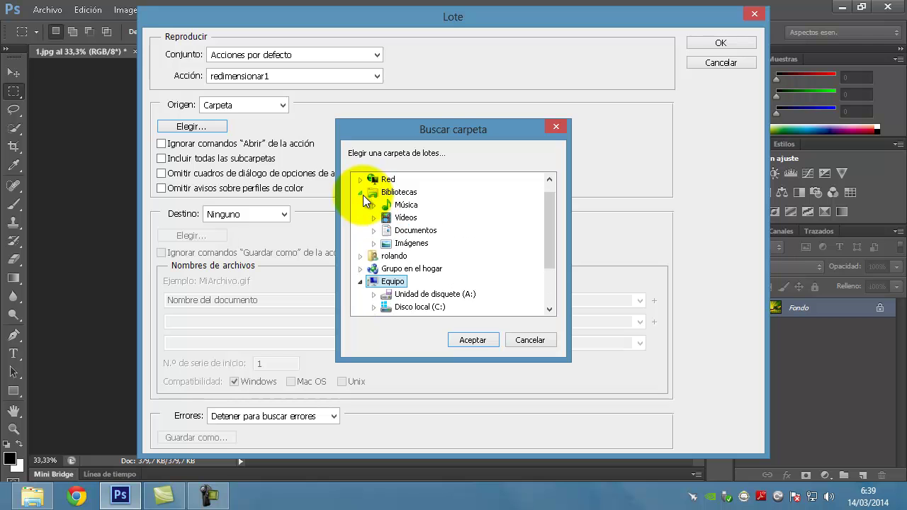
pyautogui.click(373, 230)
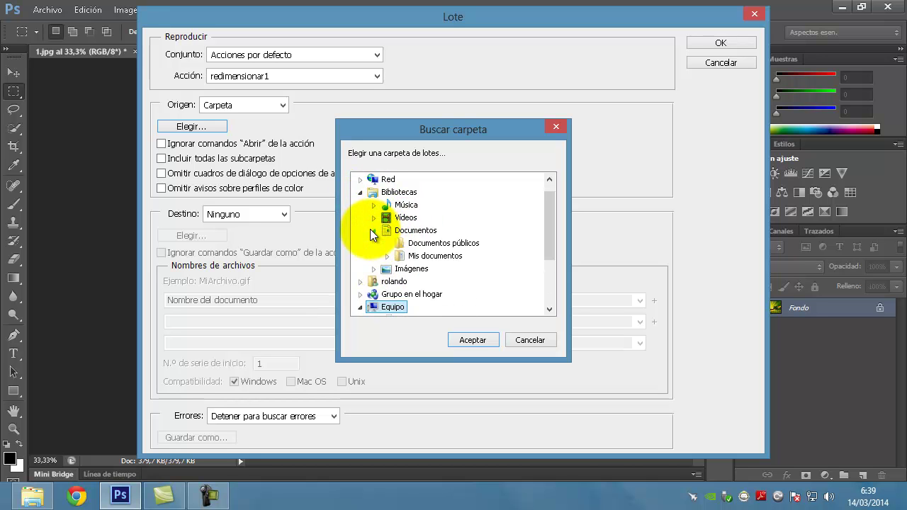
pyautogui.click(387, 255)
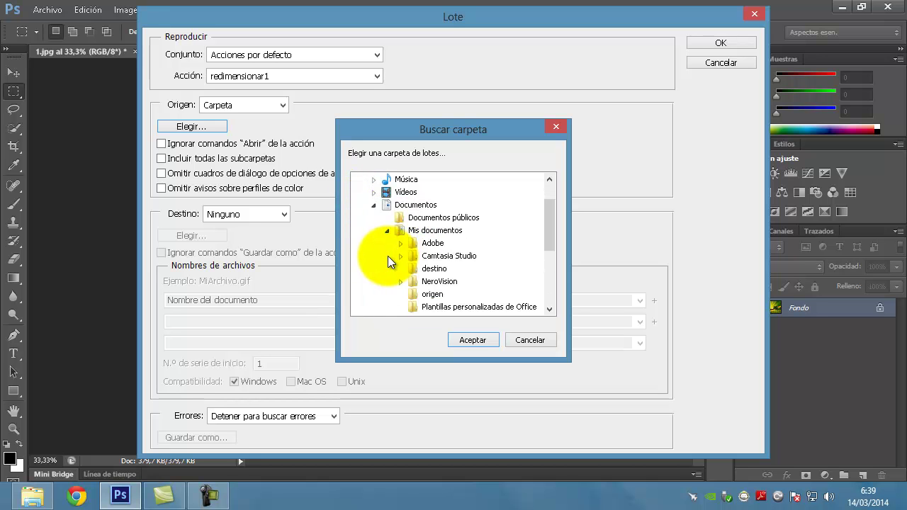
pyautogui.click(432, 294)
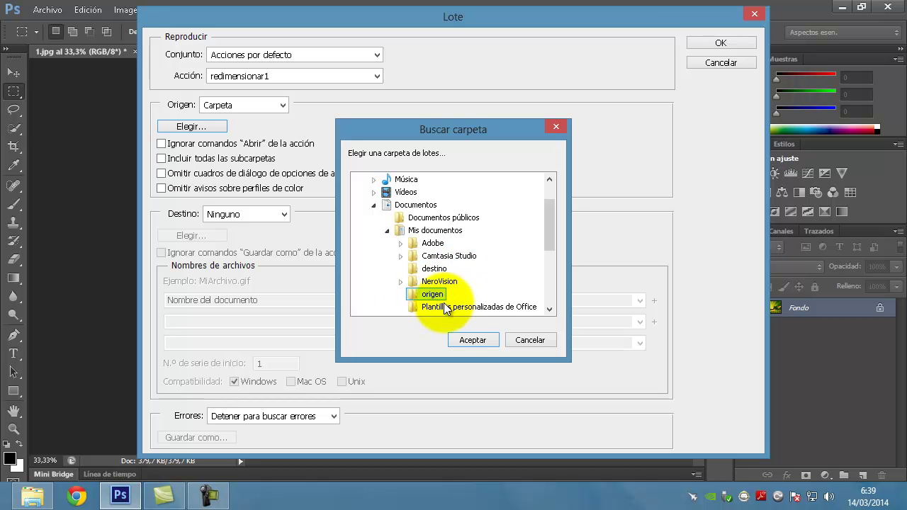
pyautogui.click(471, 341)
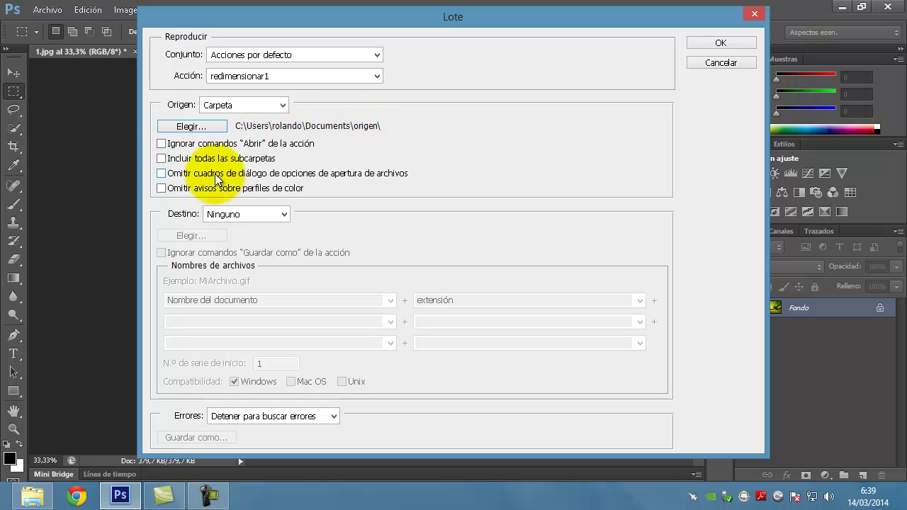
# - Tick Omitir cuadros de diálogo and Omitir avisos sobre perfiles de color
pyautogui.click(161, 174)
pyautogui.click(159, 188)
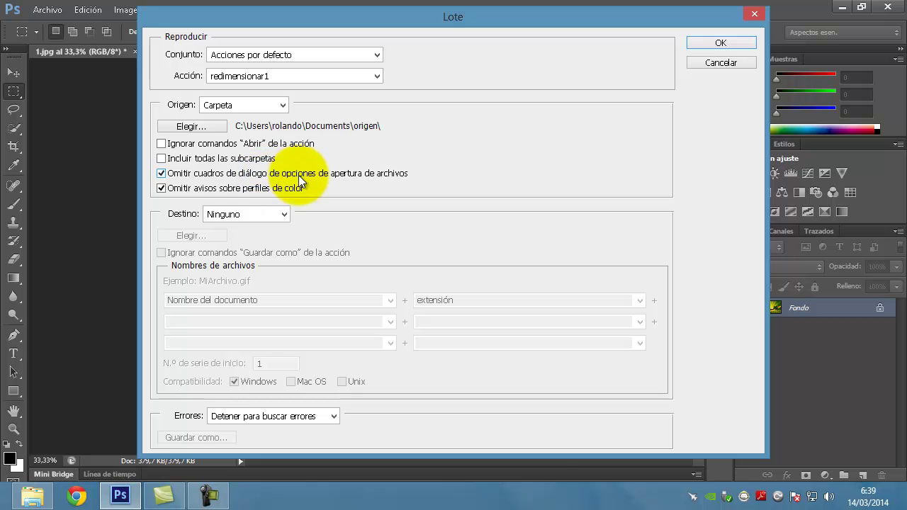
pyautogui.click(268, 215)
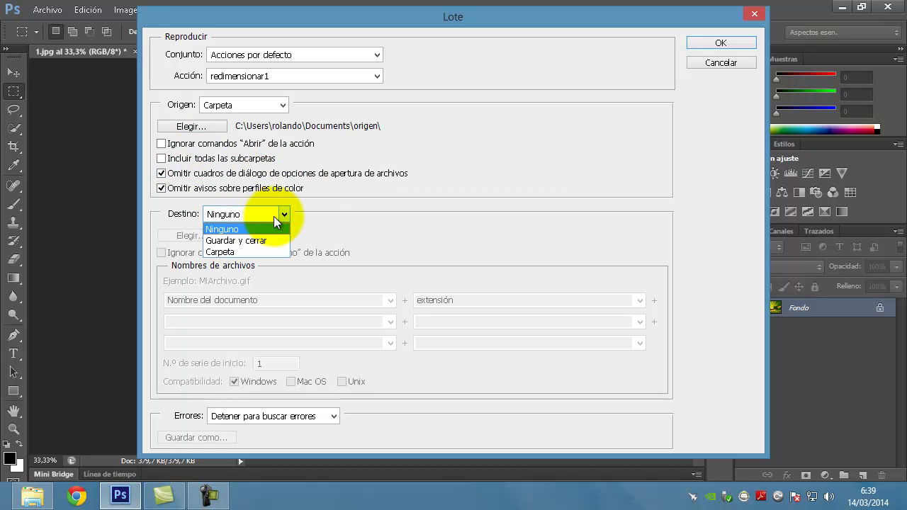
# - Save batch output to Documentos > destino, naming files with a 2-digit serial number plus extension
pyautogui.click(224, 251)
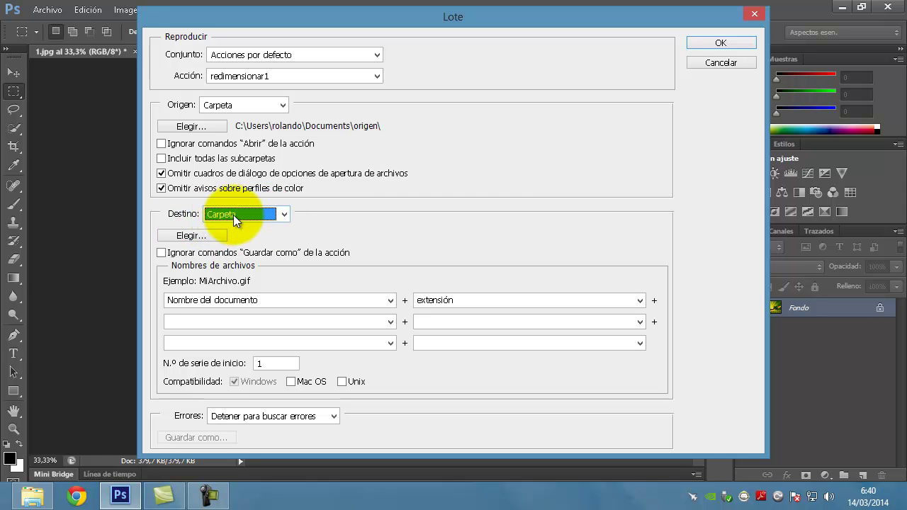
pyautogui.click(209, 235)
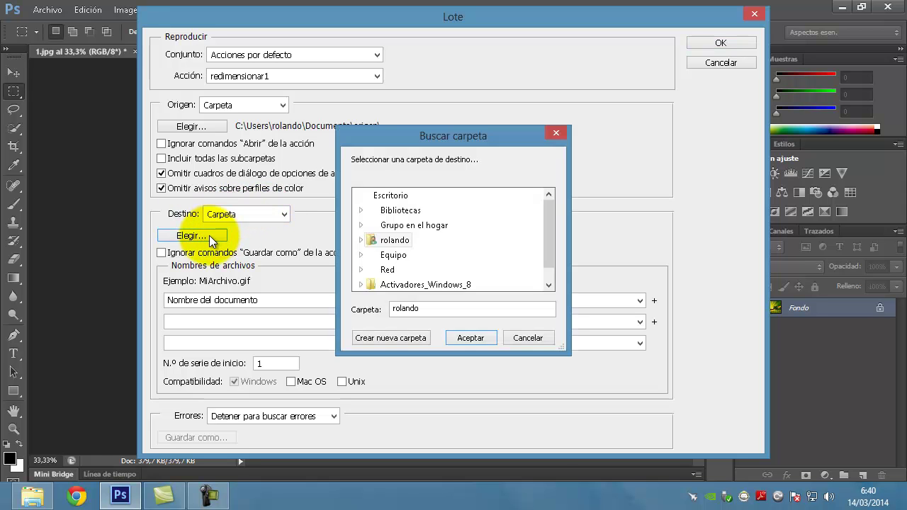
pyautogui.click(360, 211)
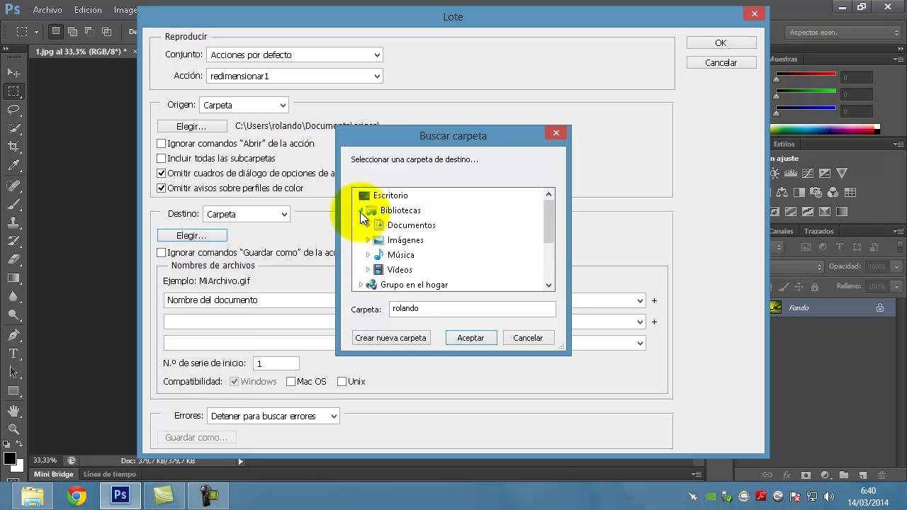
pyautogui.click(368, 225)
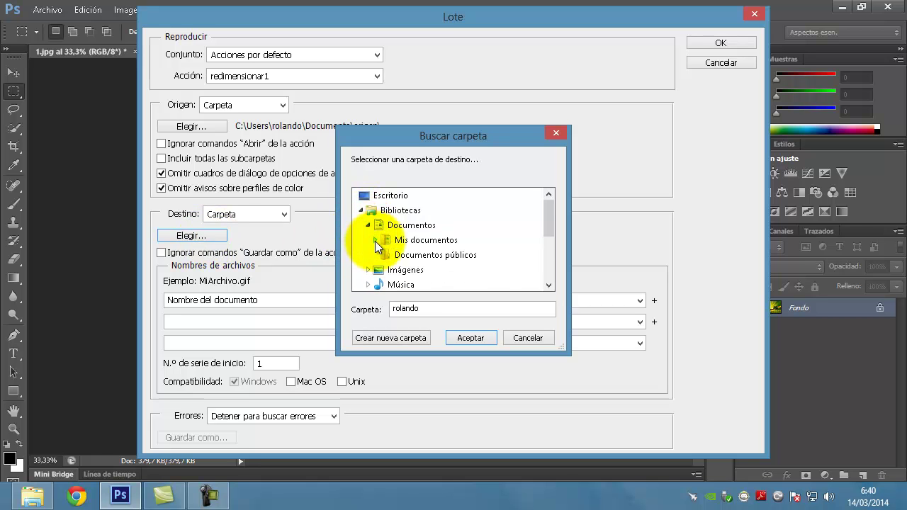
pyautogui.click(375, 241)
pyautogui.click(416, 241)
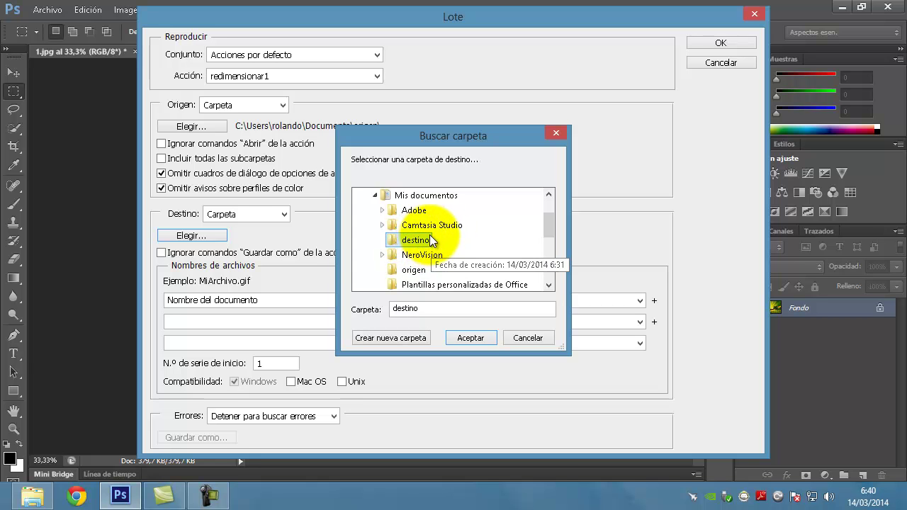
pyautogui.click(473, 337)
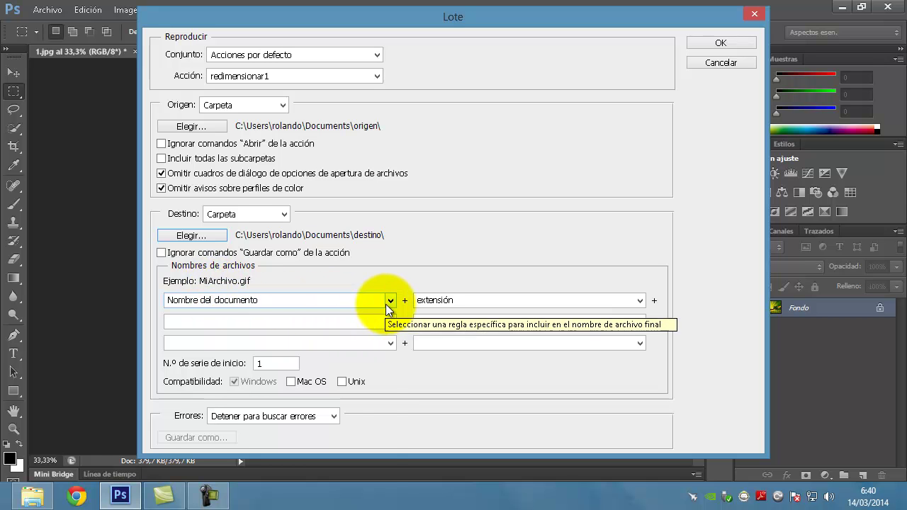
pyautogui.click(389, 301)
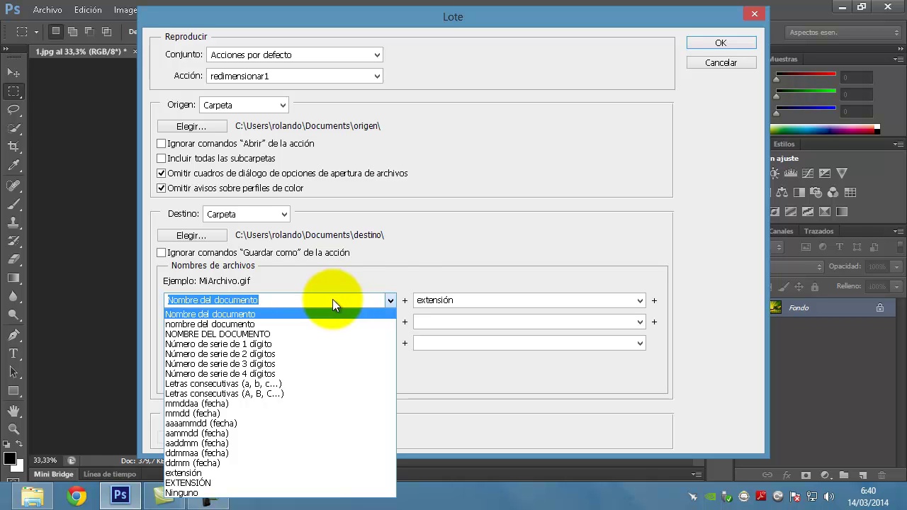
pyautogui.click(265, 354)
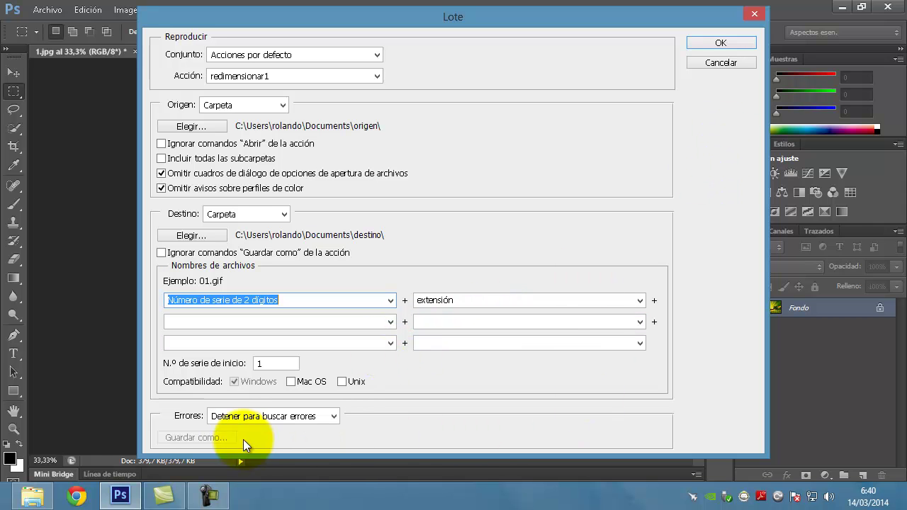
# - Run the redimensionar1 batch, accepting the default JPEG Options for every saved image
pyautogui.click(706, 43)
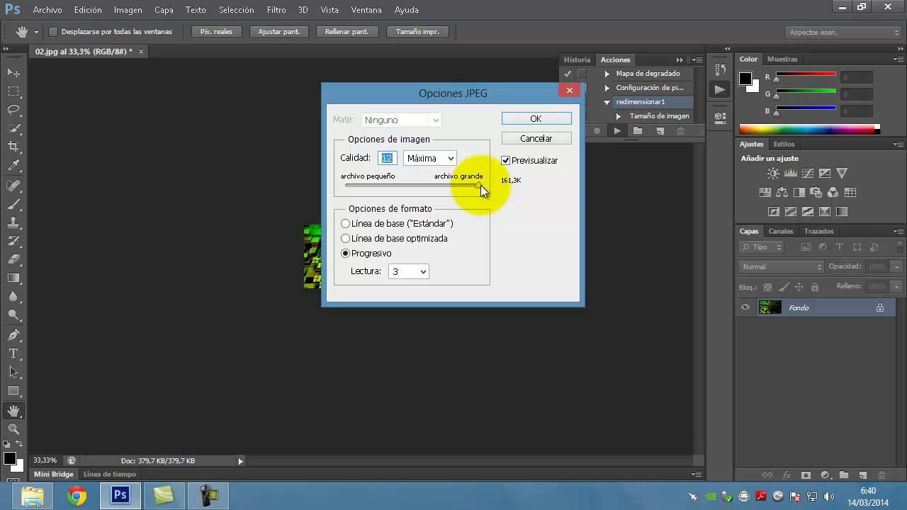
pyautogui.click(517, 118)
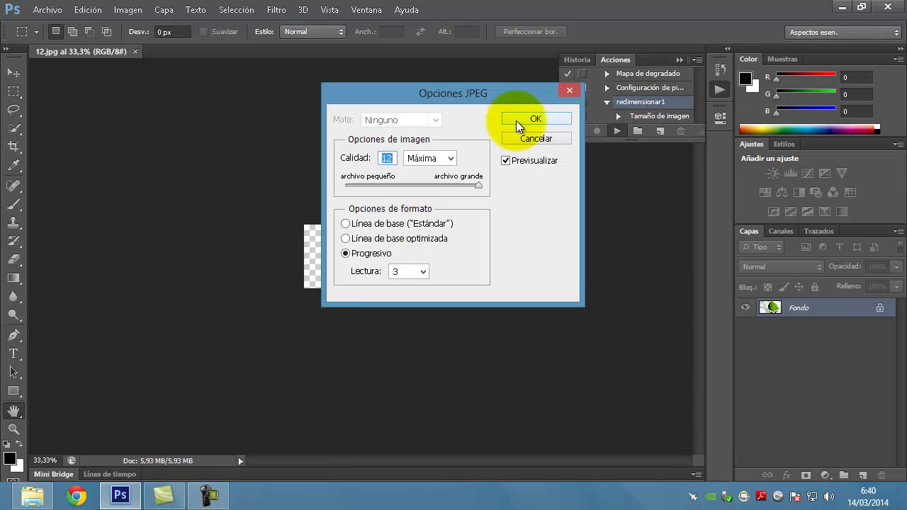
pyautogui.click(518, 118)
pyautogui.click(518, 118)
pyautogui.click(517, 119)
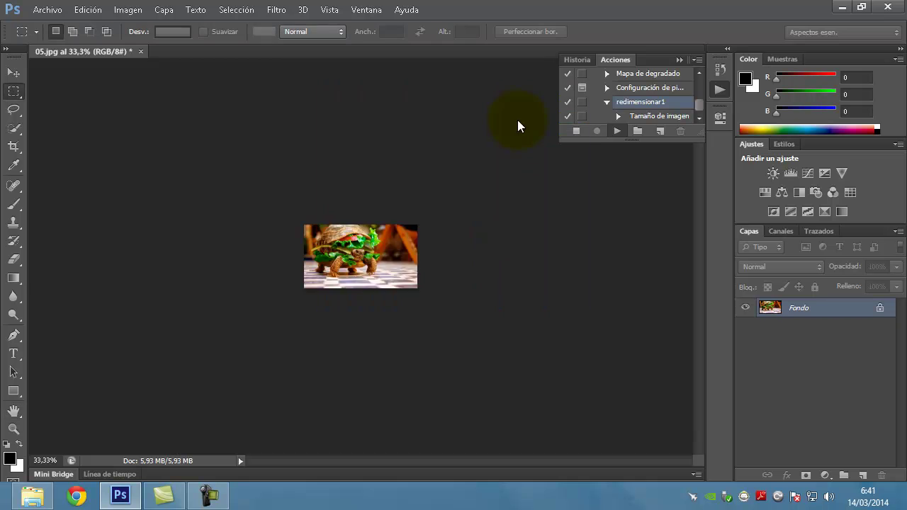
pyautogui.click(517, 120)
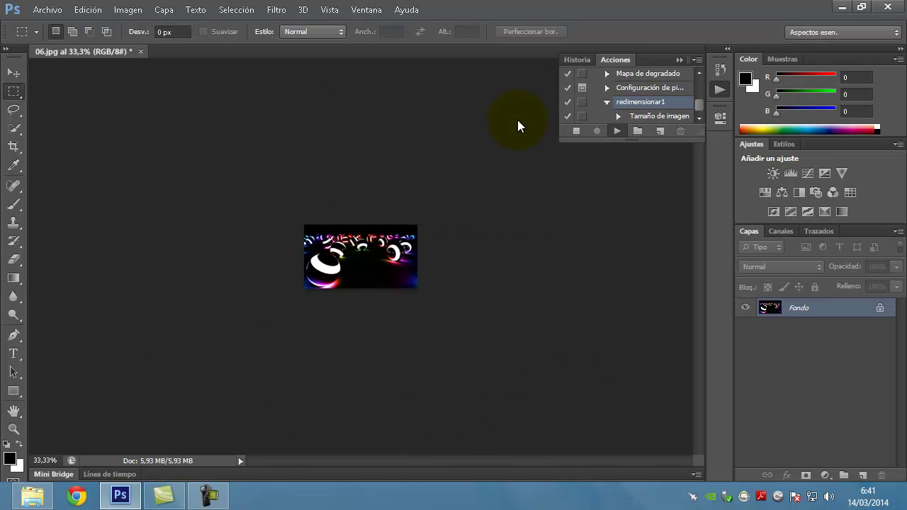
pyautogui.click(517, 119)
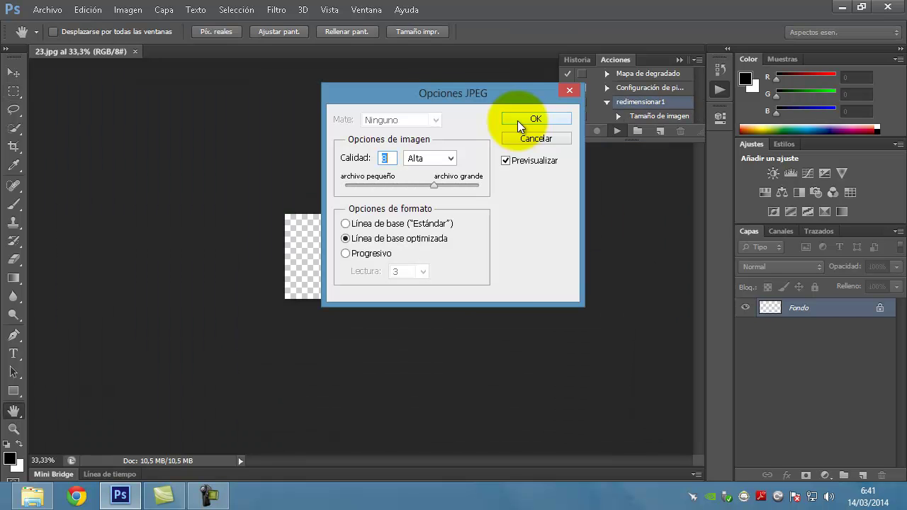
pyautogui.click(517, 120)
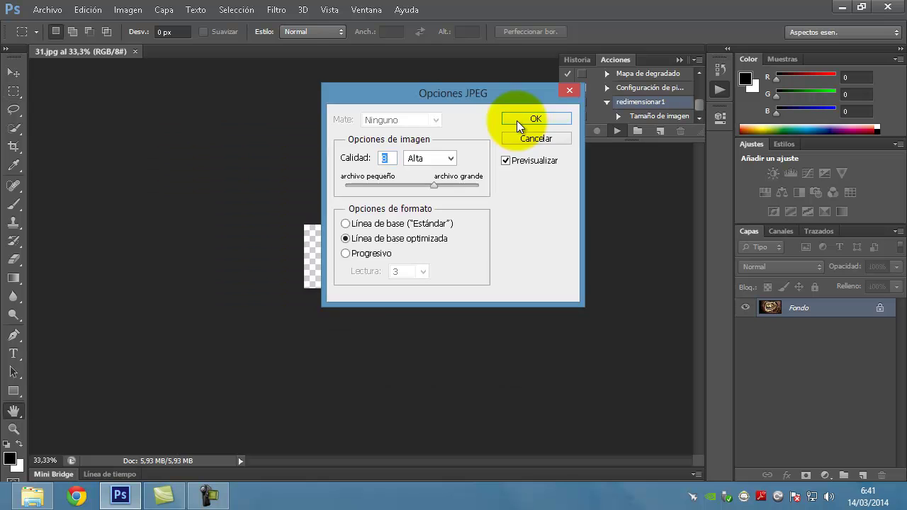
pyautogui.click(517, 121)
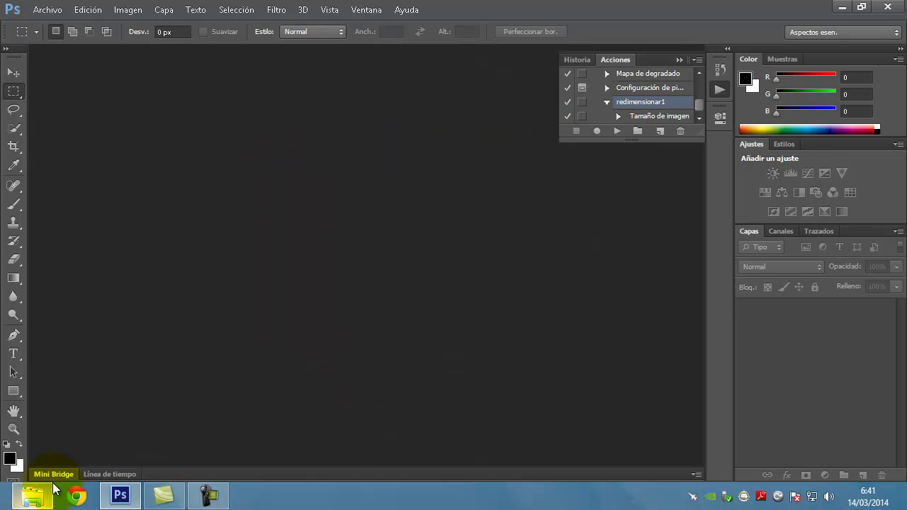
# - In File Explorer, review the ten original images in Documentos > origen, then return to Documentos
pyautogui.click(38, 498)
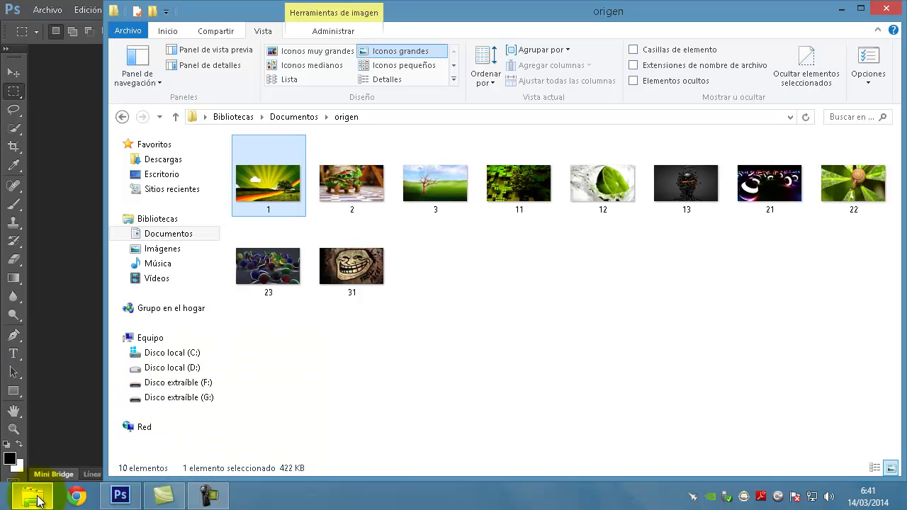
pyautogui.click(168, 241)
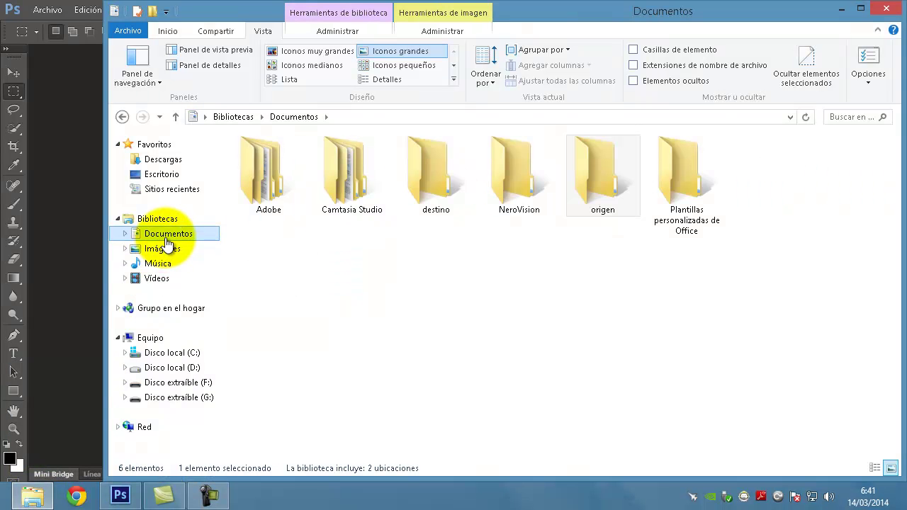
pyautogui.click(591, 190)
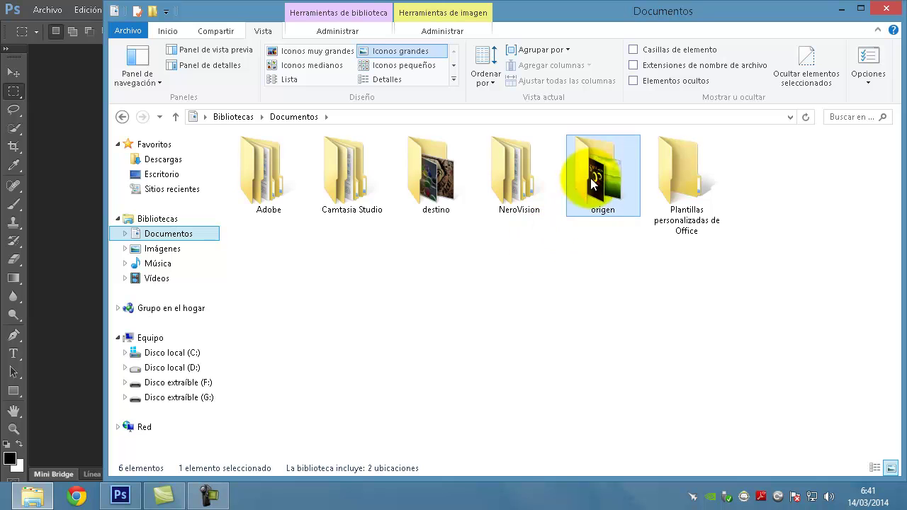
pyautogui.doubleClick(608, 179)
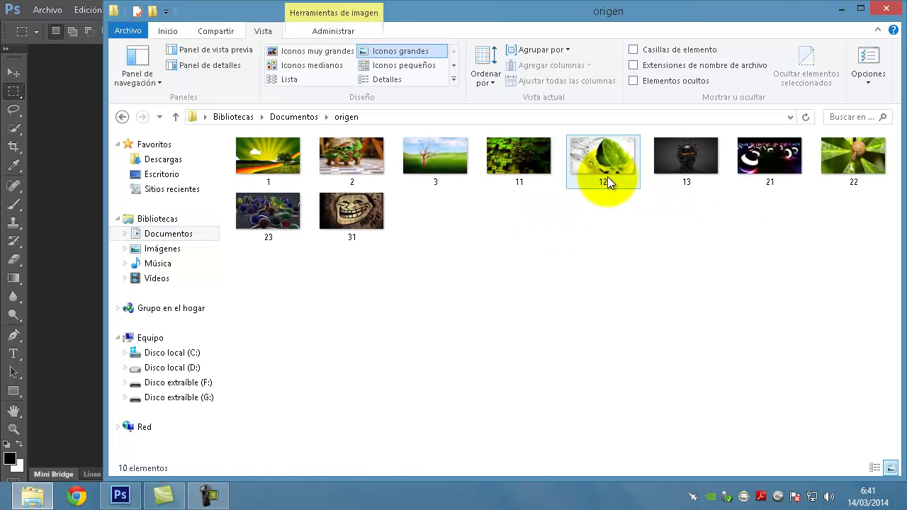
pyautogui.moveTo(268, 156)
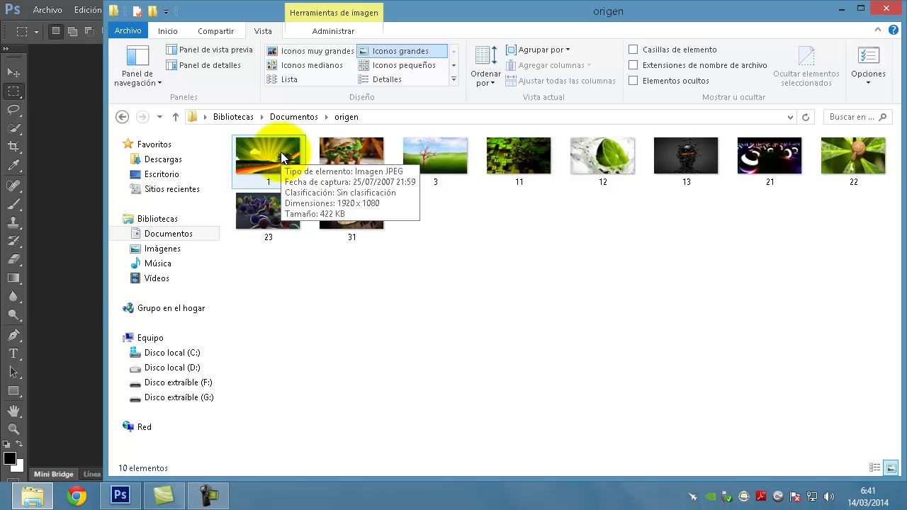
pyautogui.click(280, 153)
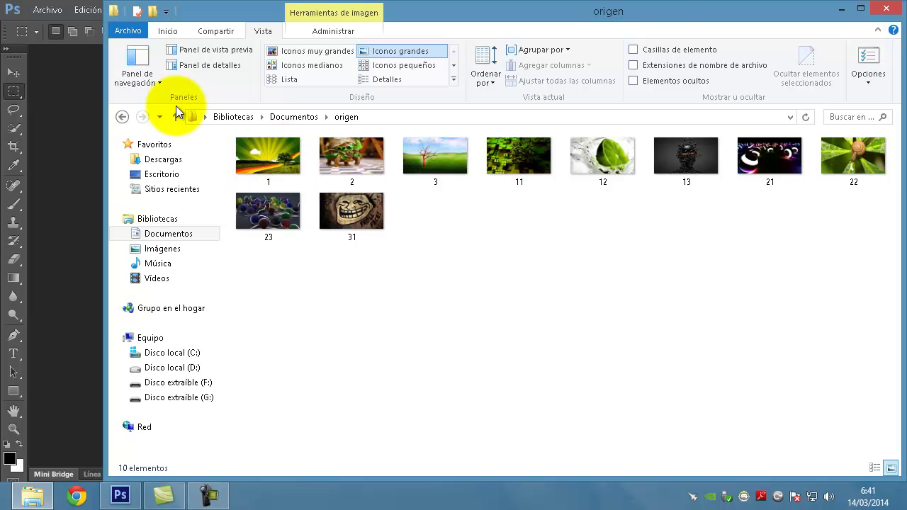
pyautogui.click(293, 119)
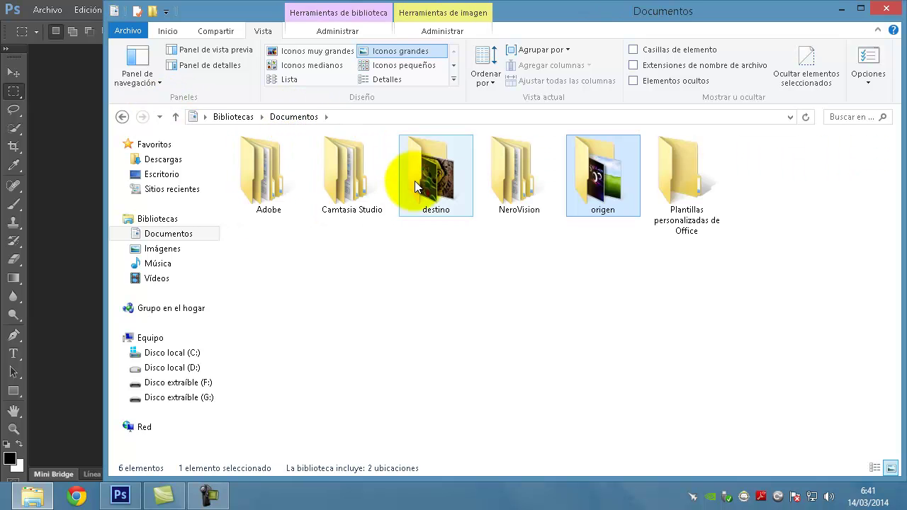
pyautogui.moveTo(435, 174)
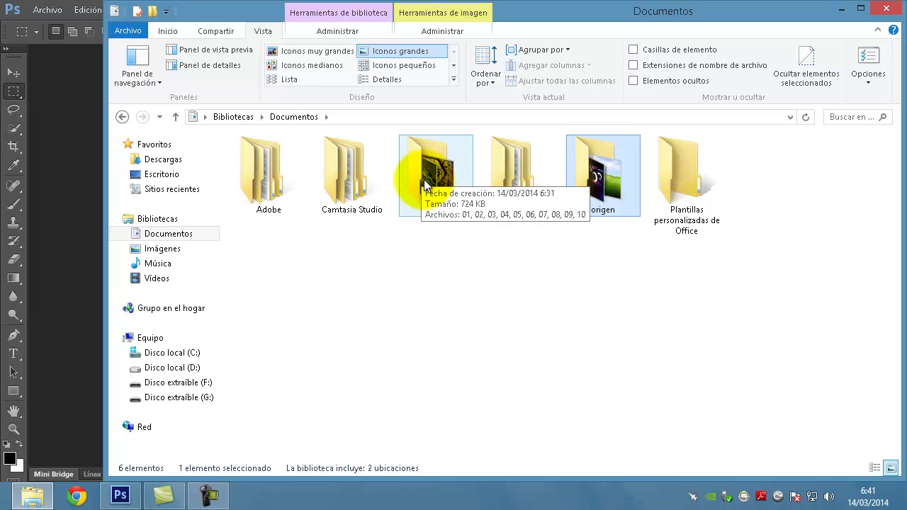
# - Open destino and box-select the resized images 01–10 to review them, then deselect
pyautogui.doubleClick(425, 174)
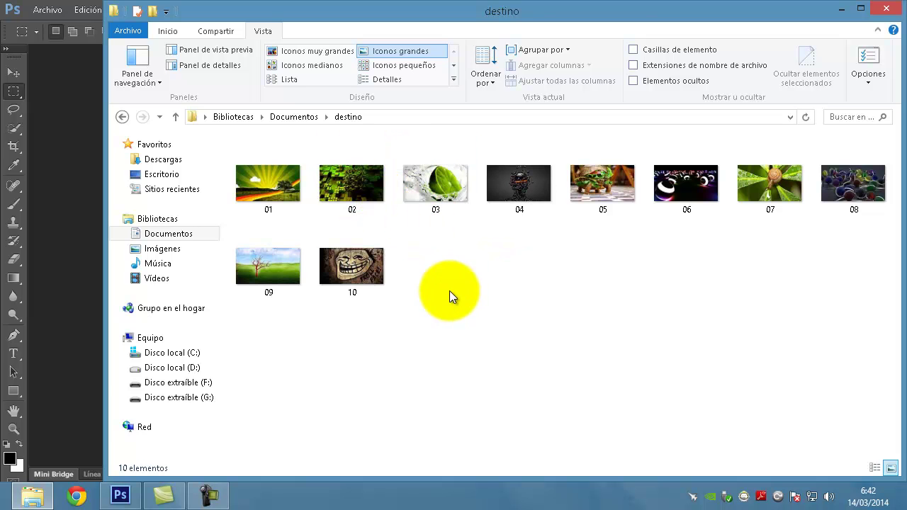
pyautogui.moveTo(278, 335); pyautogui.dragTo(874, 182)
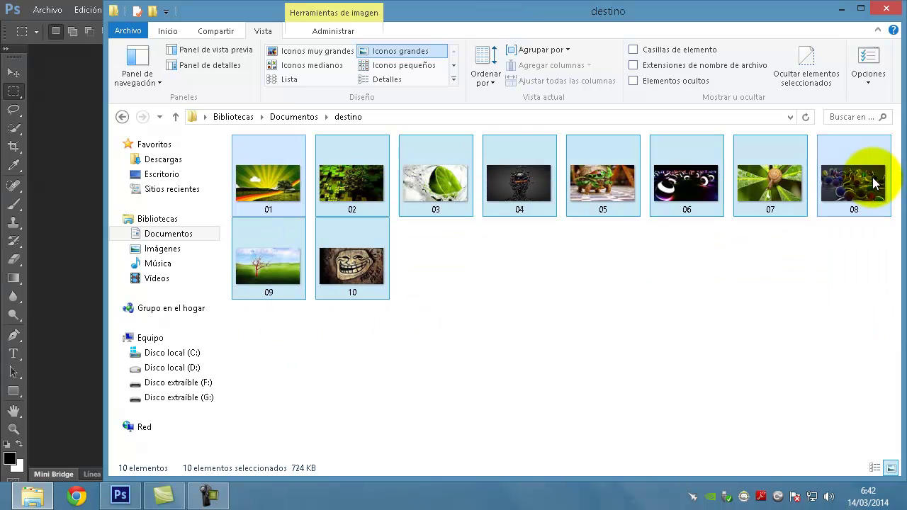
pyautogui.click(547, 264)
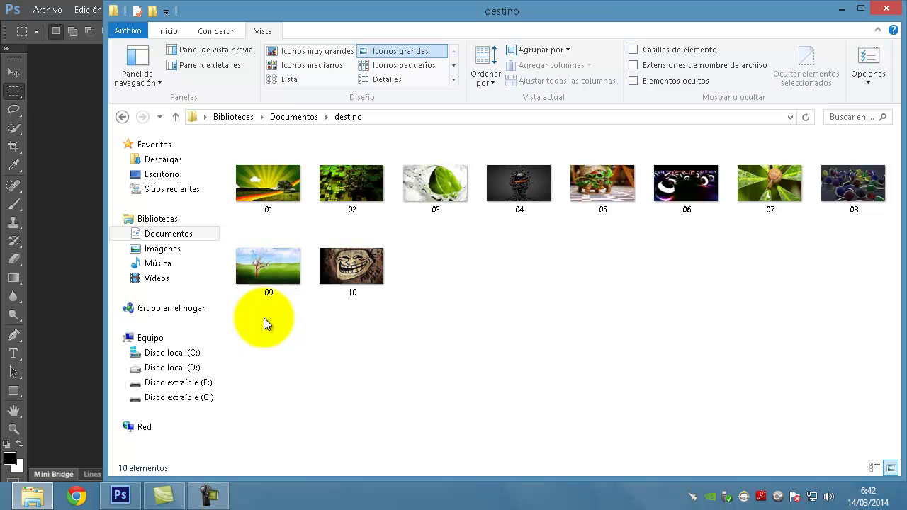
pyautogui.moveTo(264, 325); pyautogui.dragTo(846, 190)
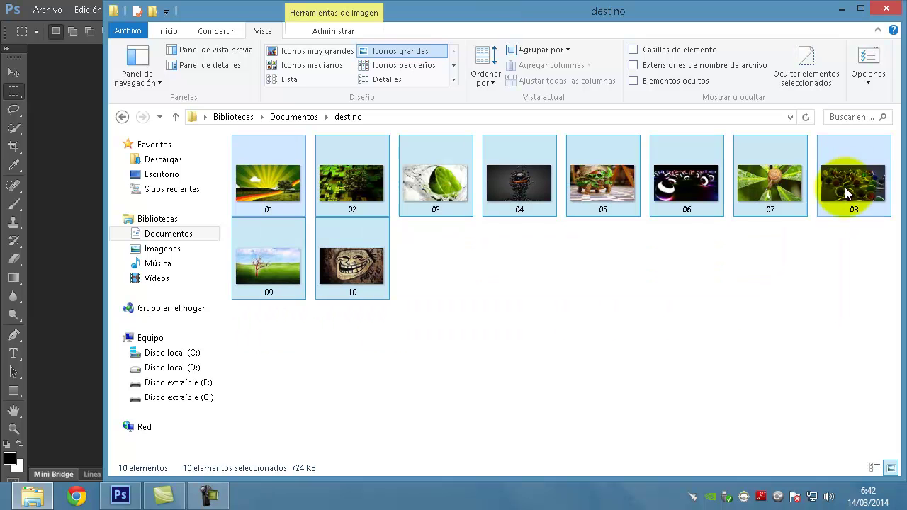
pyautogui.click(436, 278)
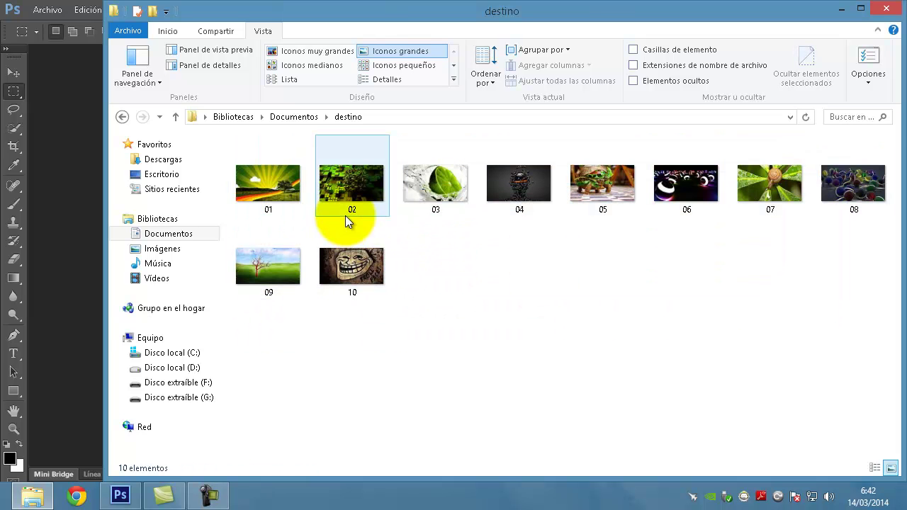